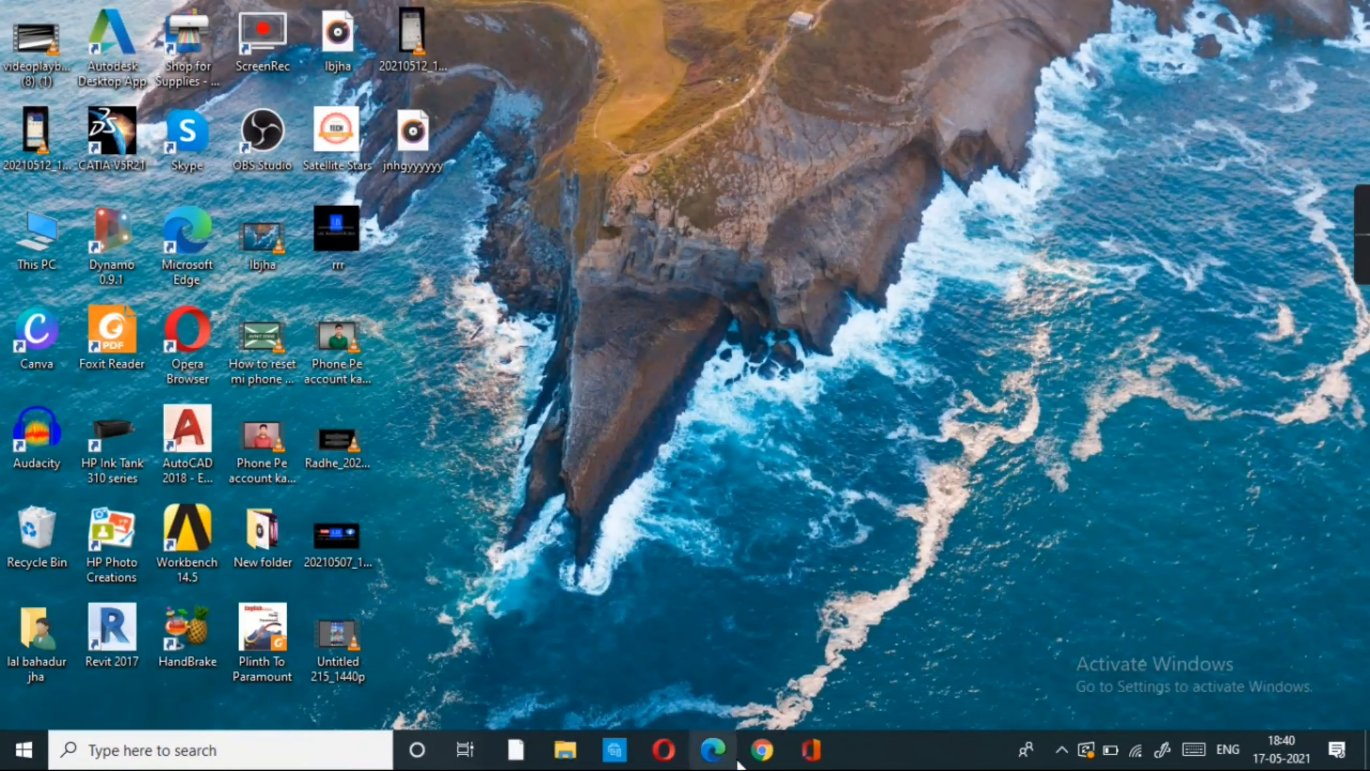
- Launch Google Chrome from the Windows taskbar
{"action": "left_click", "coordinate": [762, 752]}
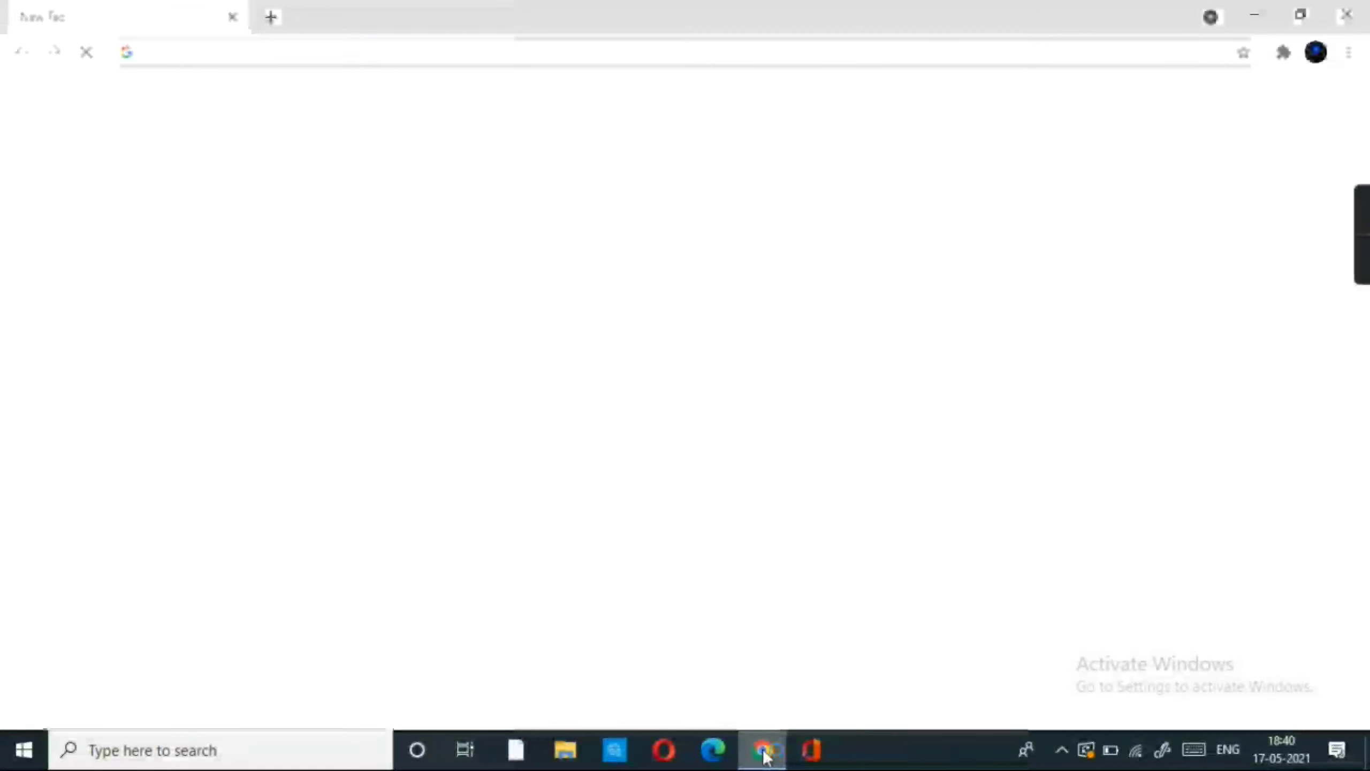
{"action": "left_click", "coordinate": [193, 50]}
{"action": "type", "text": "www.epassjharkhand.nic.in"}
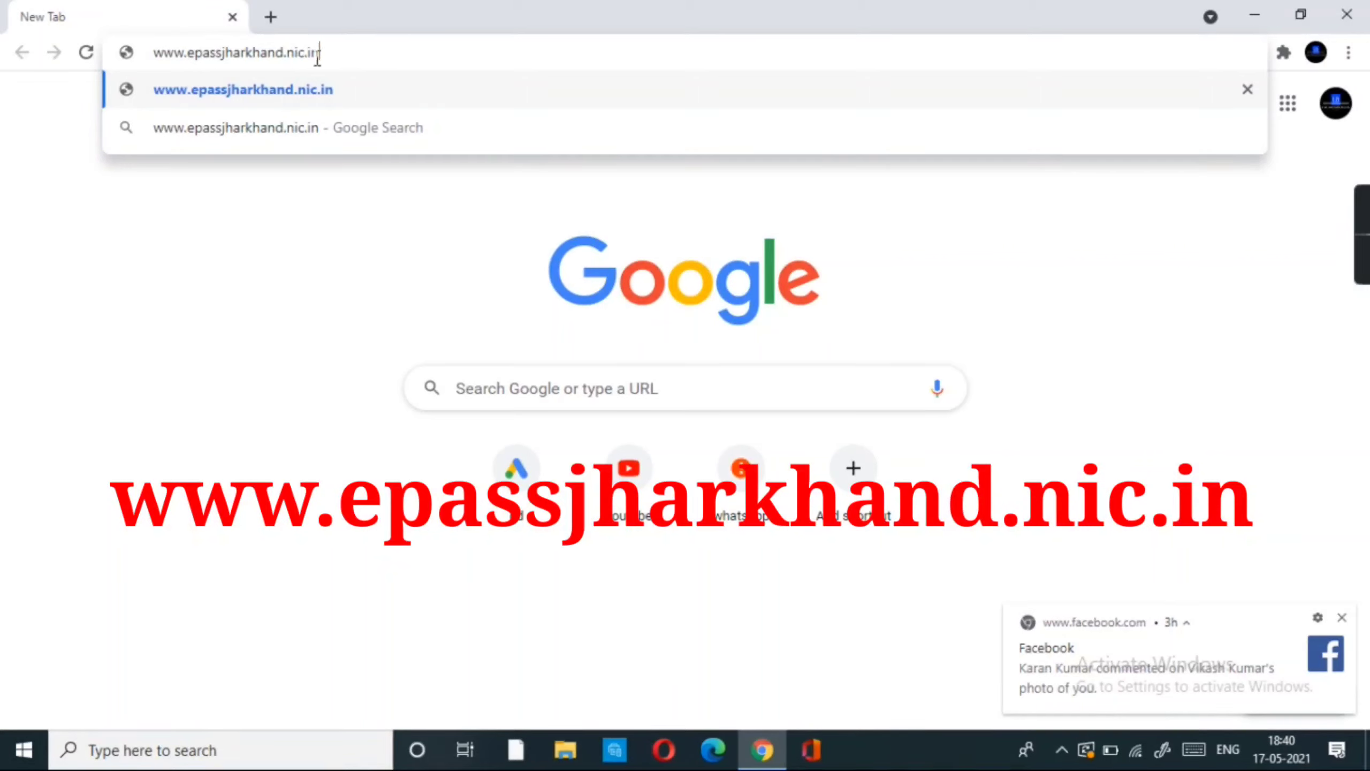
{"action": "left_click", "coordinate": [276, 102]}
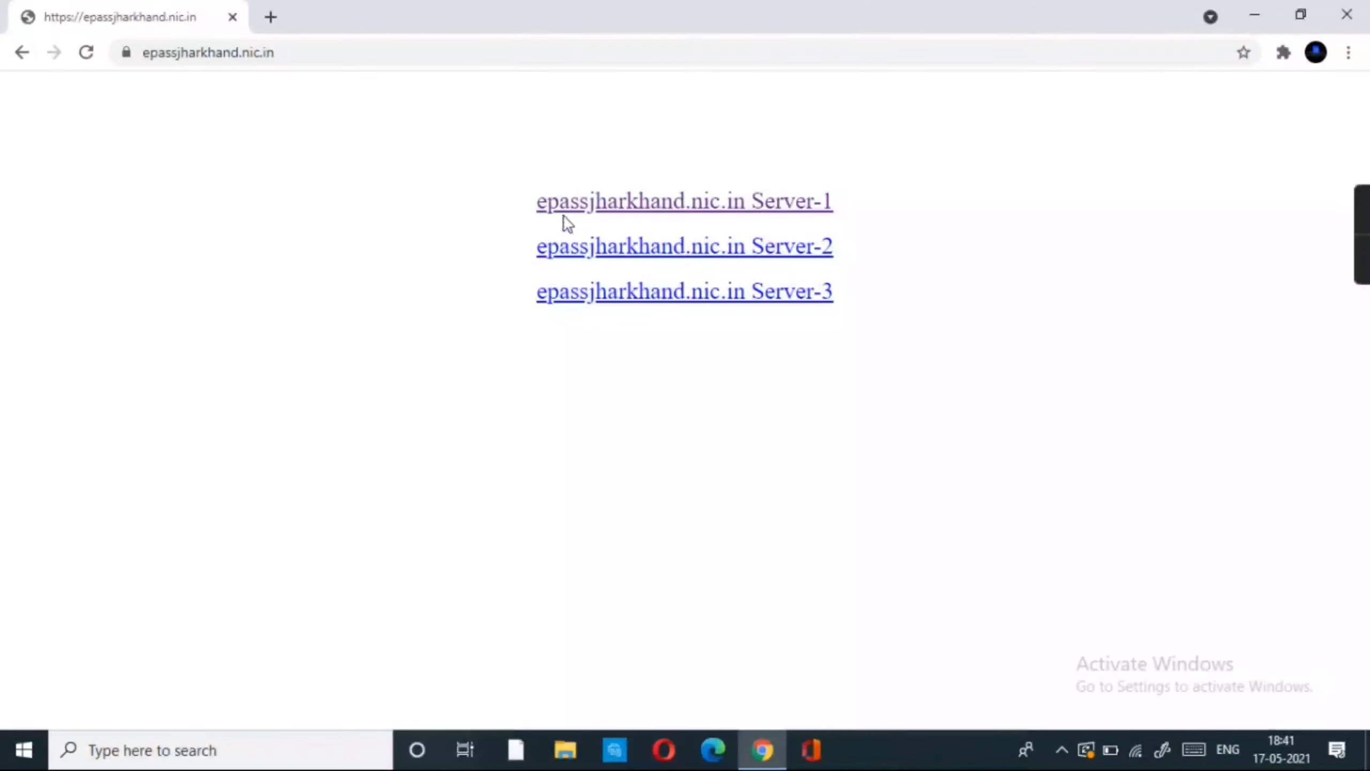
- Go to the Server-1 login page and choose Register Here for a new user
{"action": "left_click", "coordinate": [726, 210]}
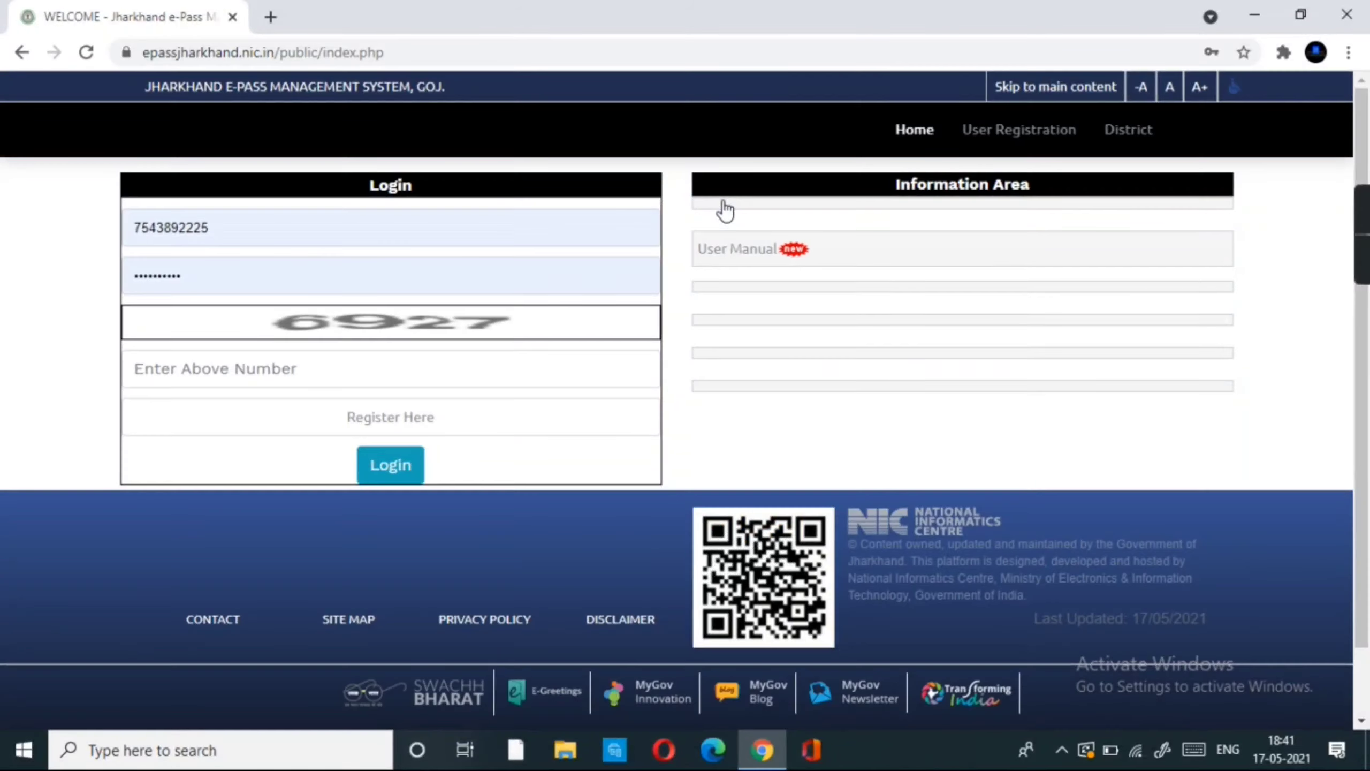
{"action": "scroll", "coordinate": [529, 304], "scroll_direction": "down", "scroll_amount": 2}
{"action": "scroll", "coordinate": [529, 303], "scroll_direction": "up", "scroll_amount": 2}
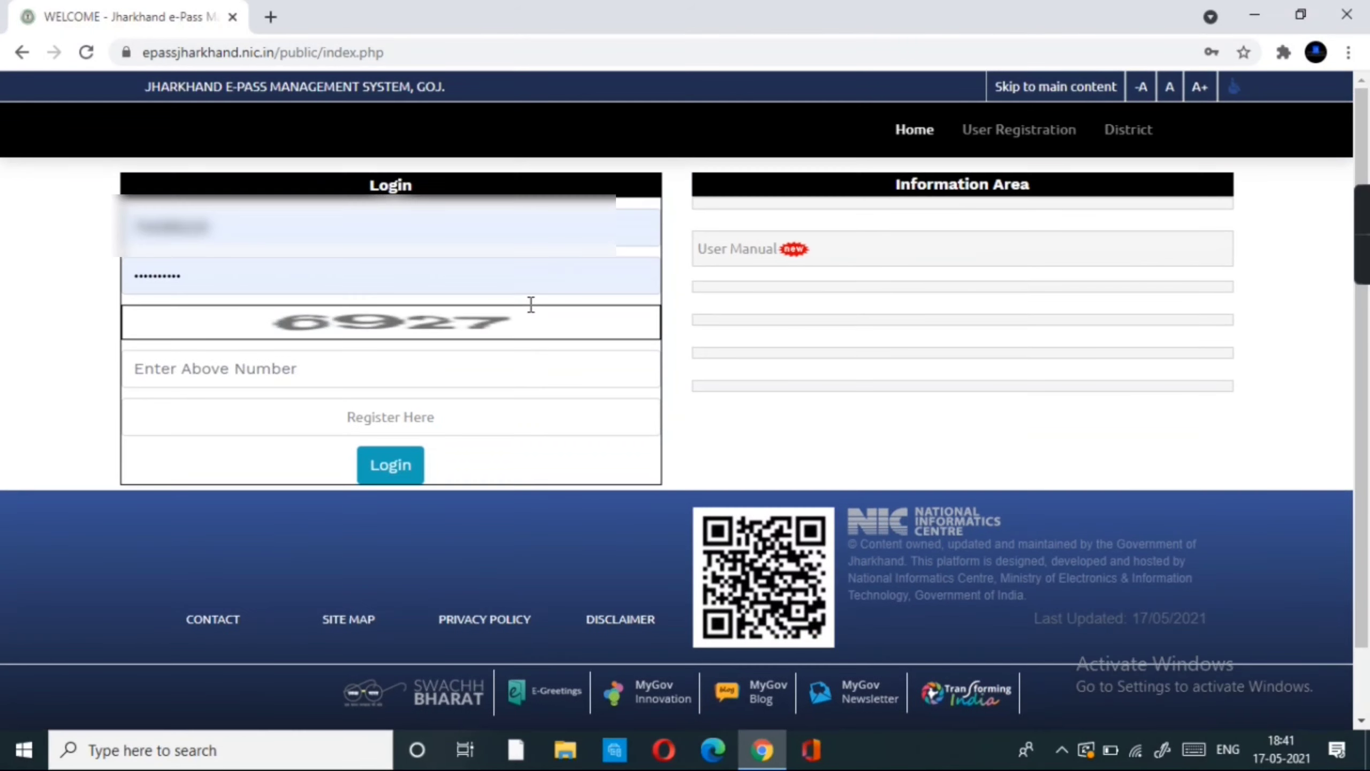
{"action": "left_click", "coordinate": [370, 429]}
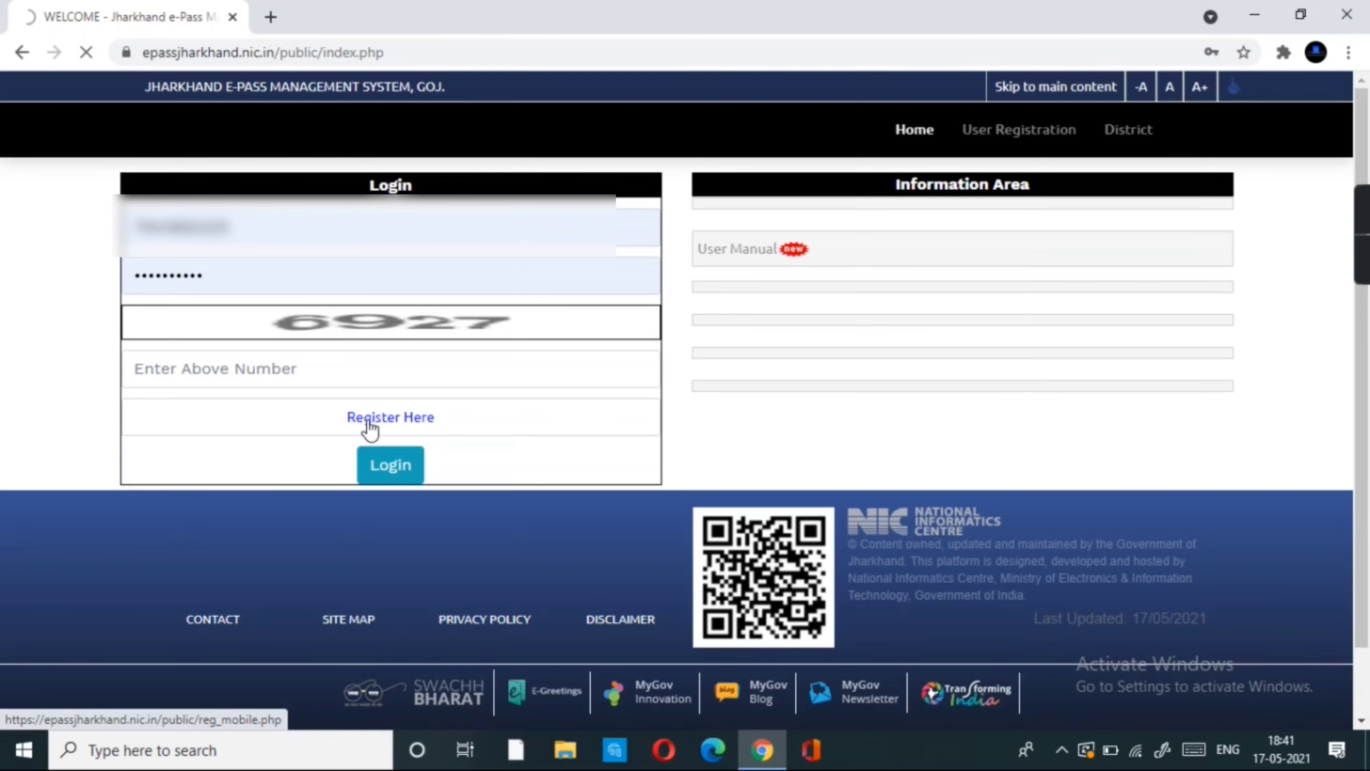
- Enter the applicant's mobile number in both mobile number fields
{"action": "left_click", "coordinate": [369, 424]}
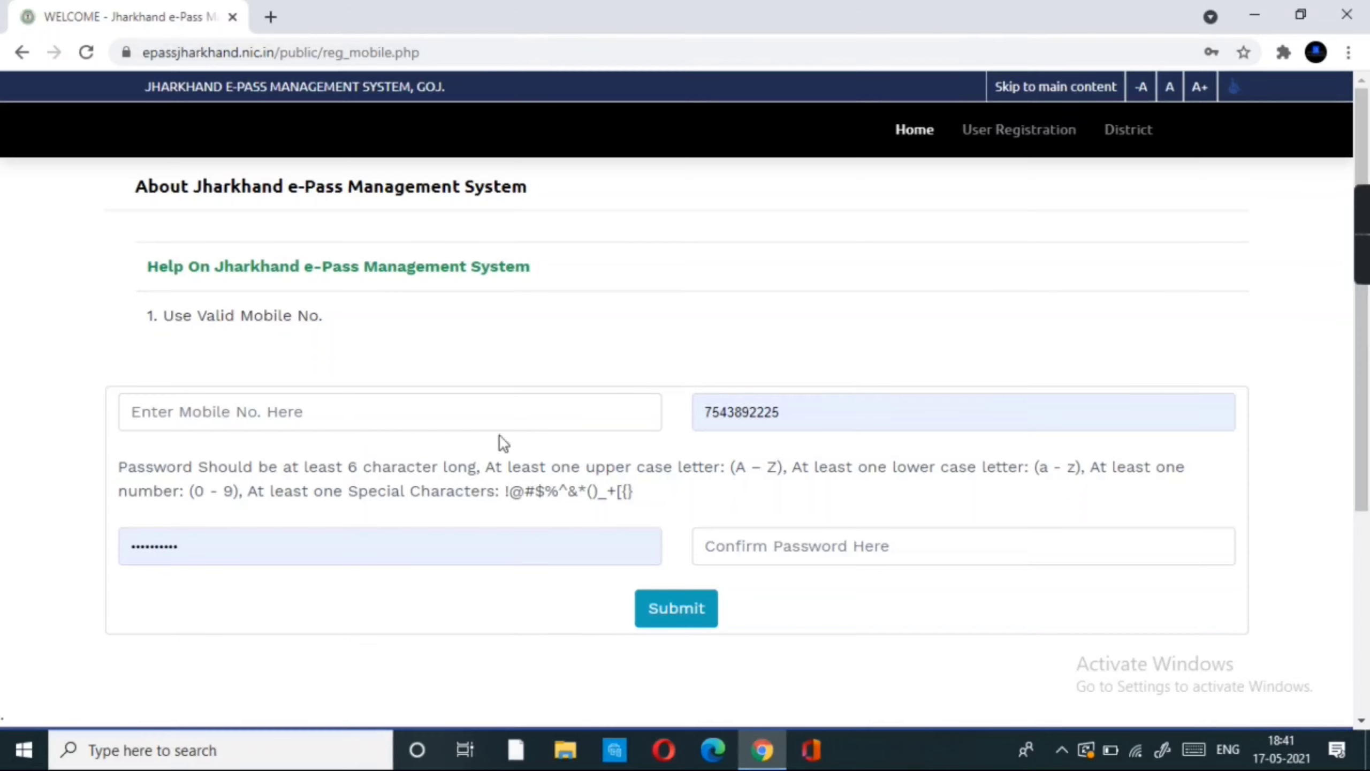
{"action": "left_click", "coordinate": [258, 408]}
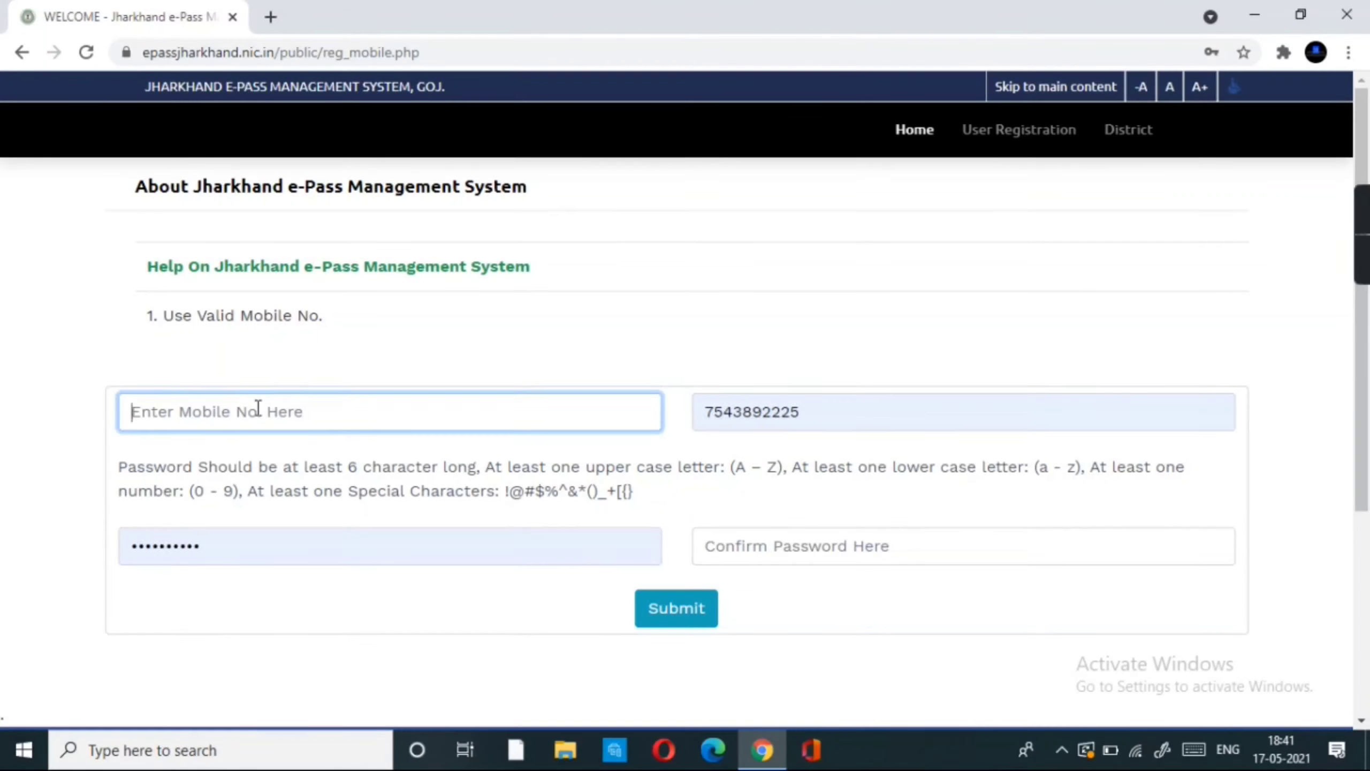
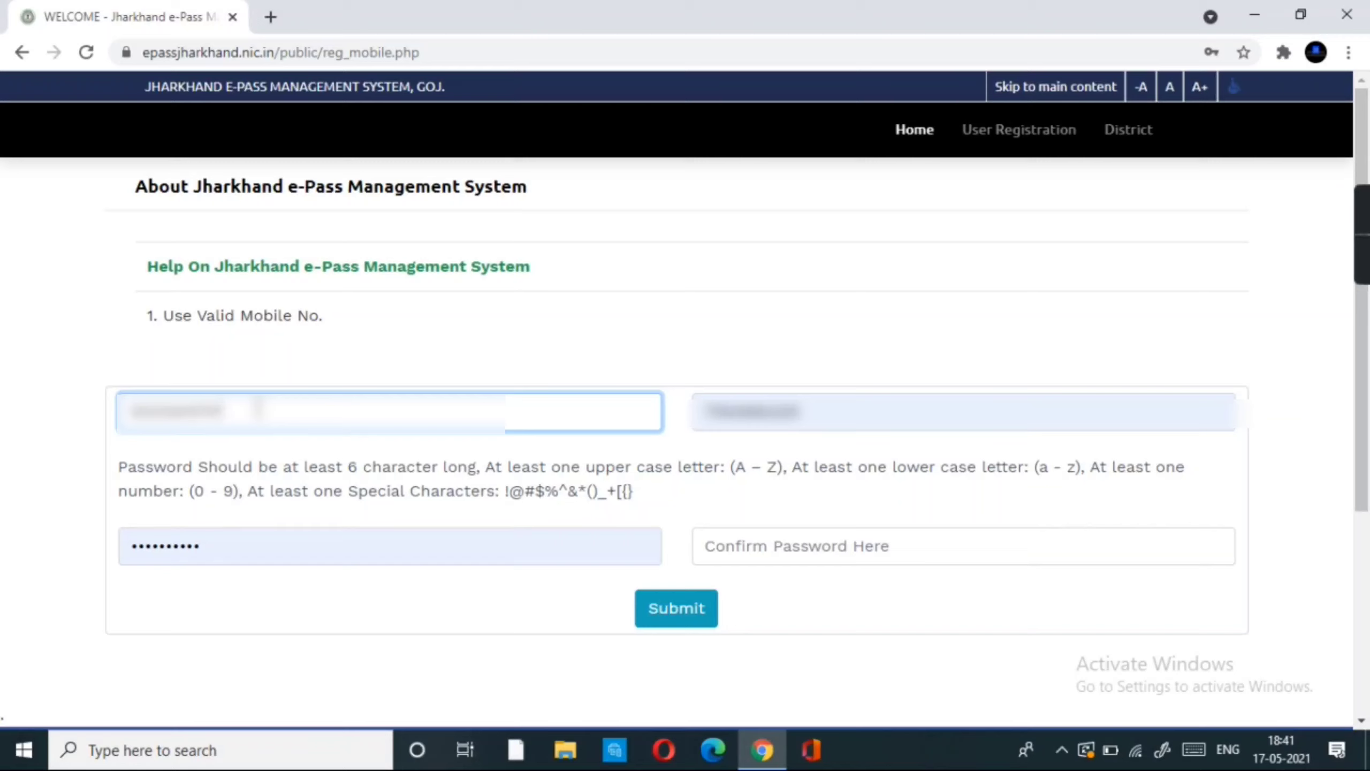
{"action": "left_click", "coordinate": [877, 411]}
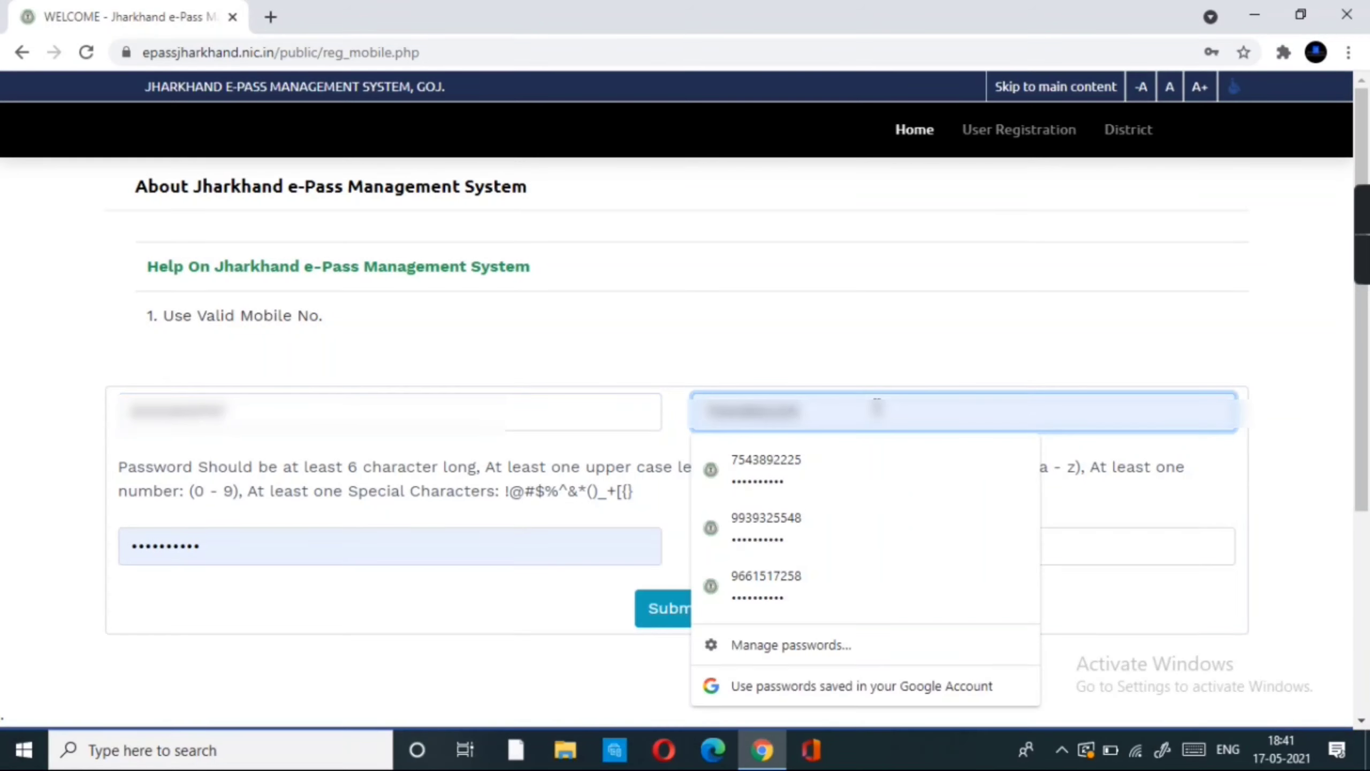
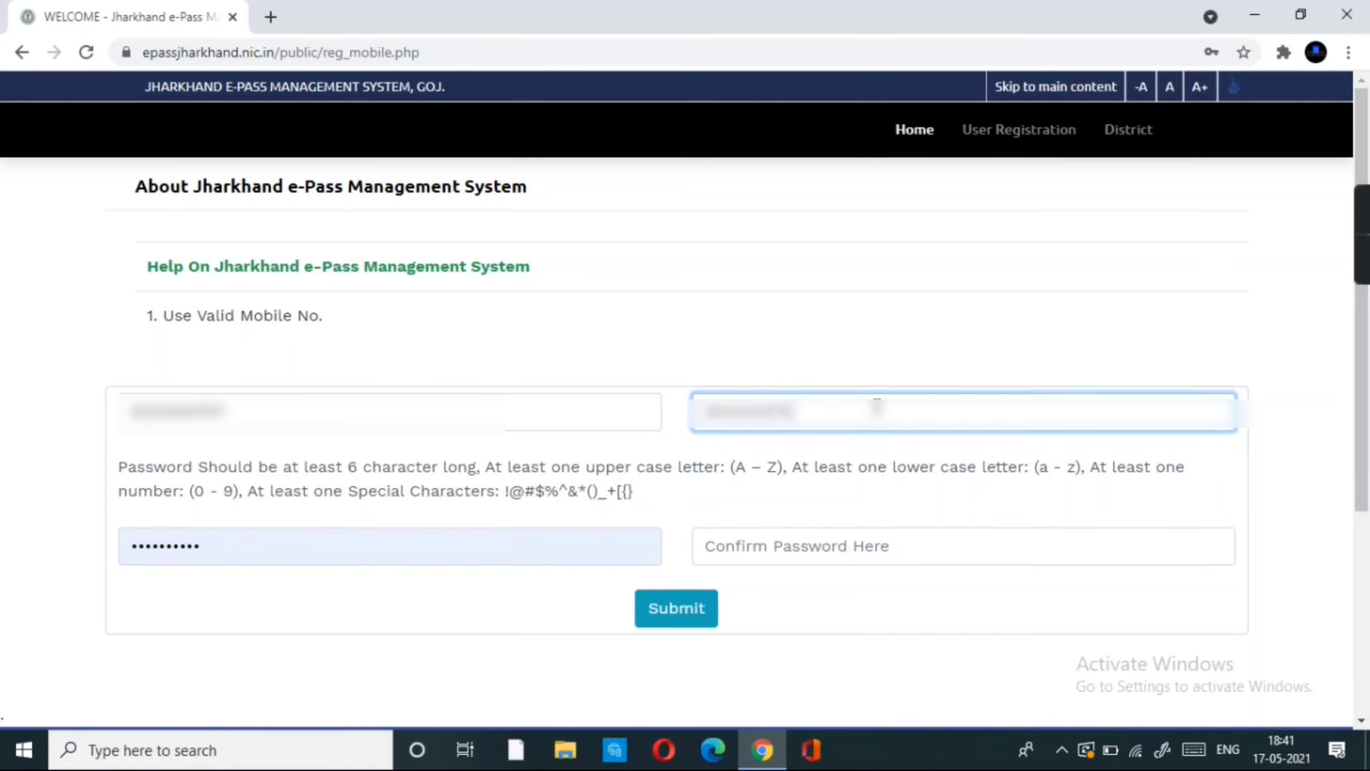
- Replace the autofilled password with a new account password
{"action": "left_click", "coordinate": [246, 541]}
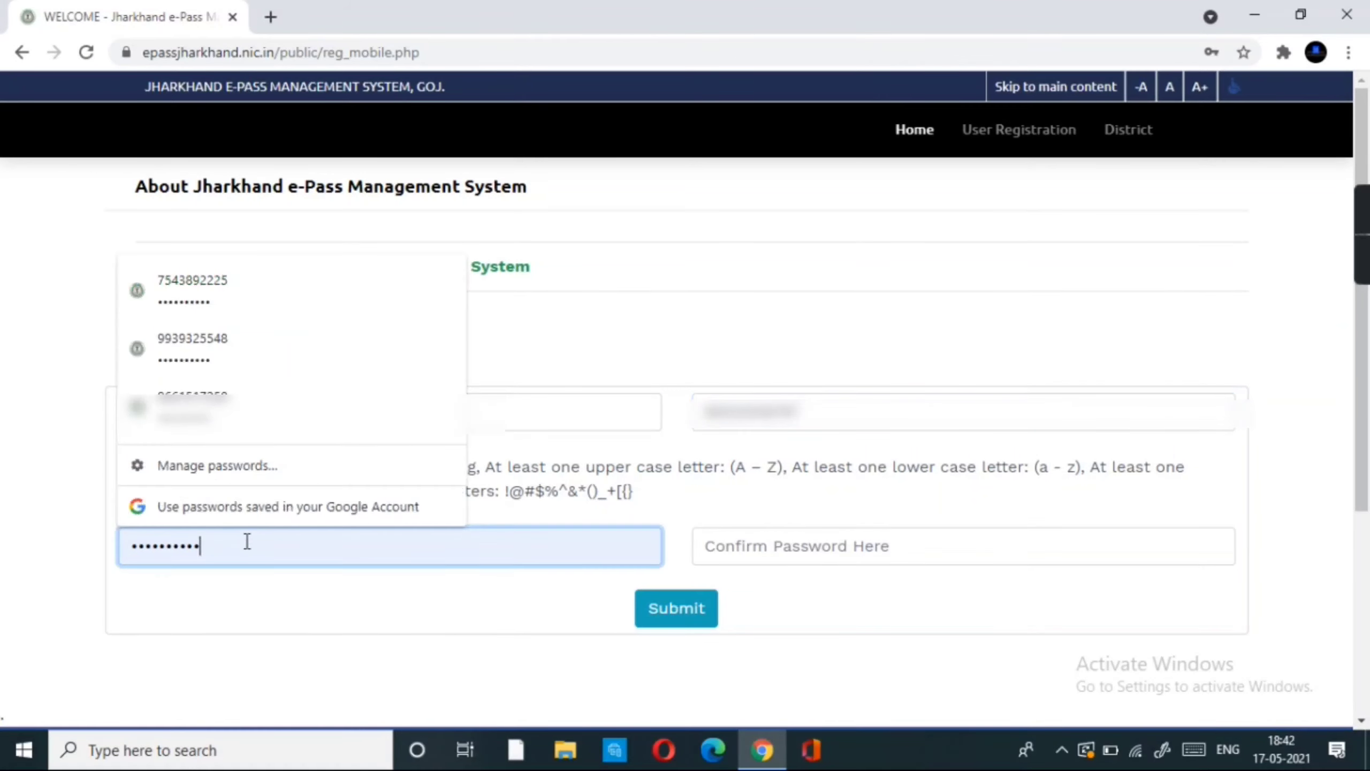
{"action": "key", "text": "BackSpace"}
{"action": "key", "text": "BackSpace"}
{"action": "key", "text": "BackSpace"}
{"action": "key", "text": "BackSpace"}
{"action": "key", "text": "BackSpace"}
{"action": "key", "text": "BackSpace"}
{"action": "key", "text": "BackSpace"}
{"action": "key", "text": "BackSpace"}
{"action": "key", "text": "BackSpace"}
{"action": "key", "text": "BackSpace"}
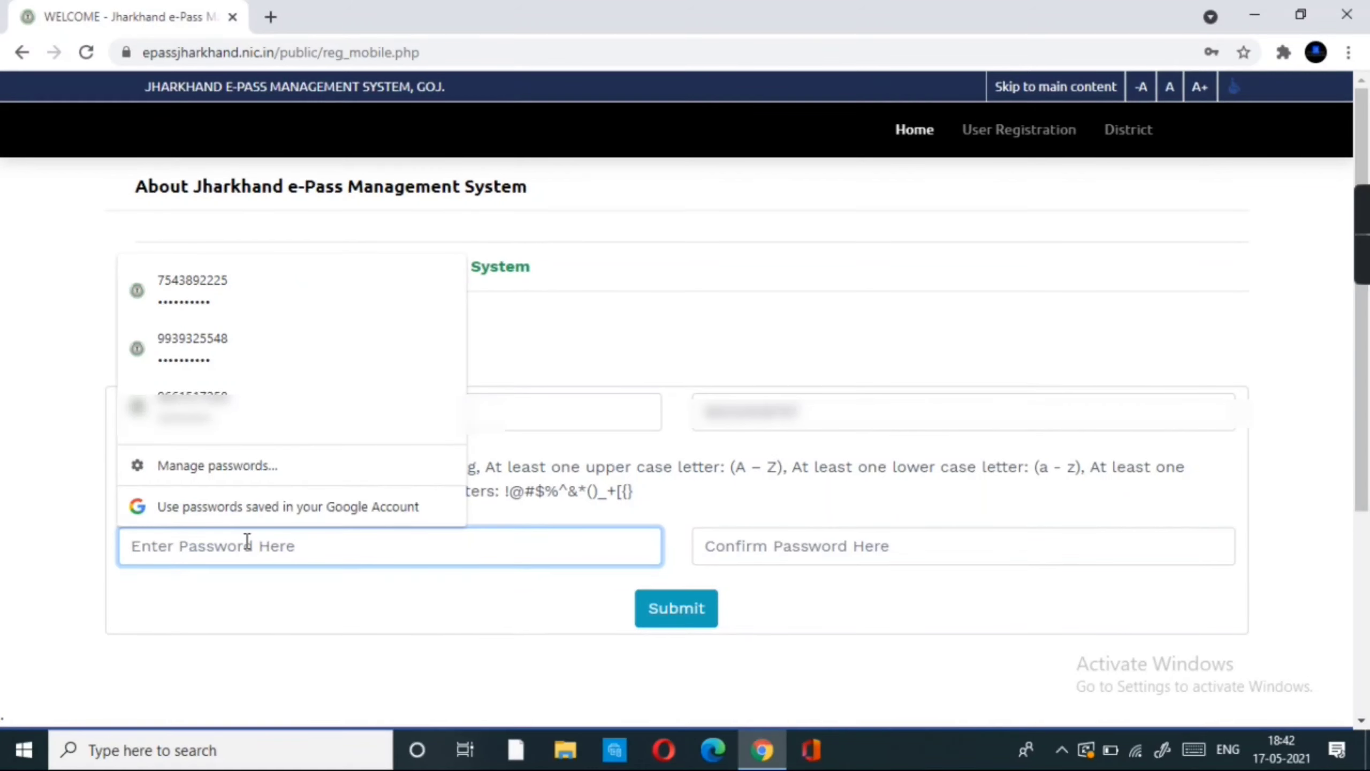
{"action": "type", "text": "Abcd"}
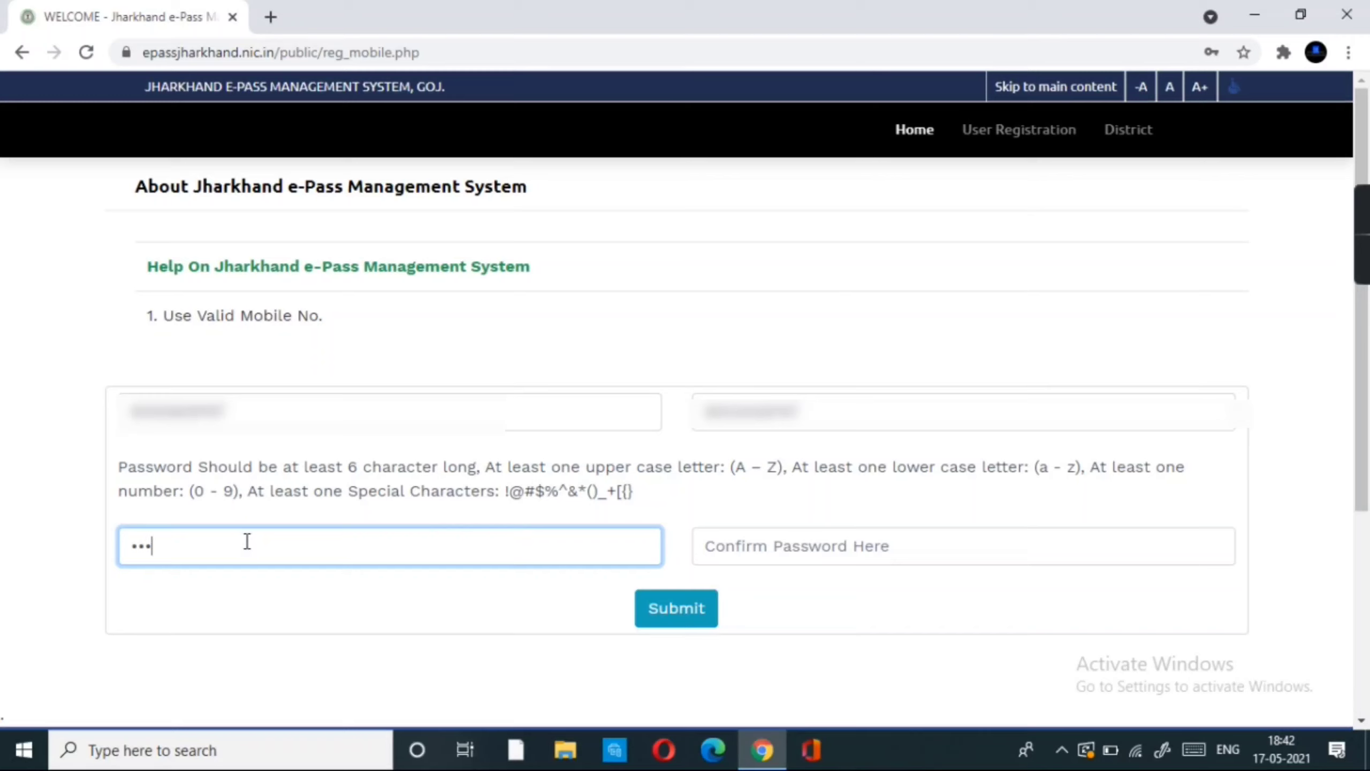
{"action": "type", "text": "@"}
{"action": "type", "text": "12345"}
- Re-enter the same password in Confirm Password and submit the registration
{"action": "left_click_drag", "start_coordinate": [208, 545], "coordinate": [126, 547]}
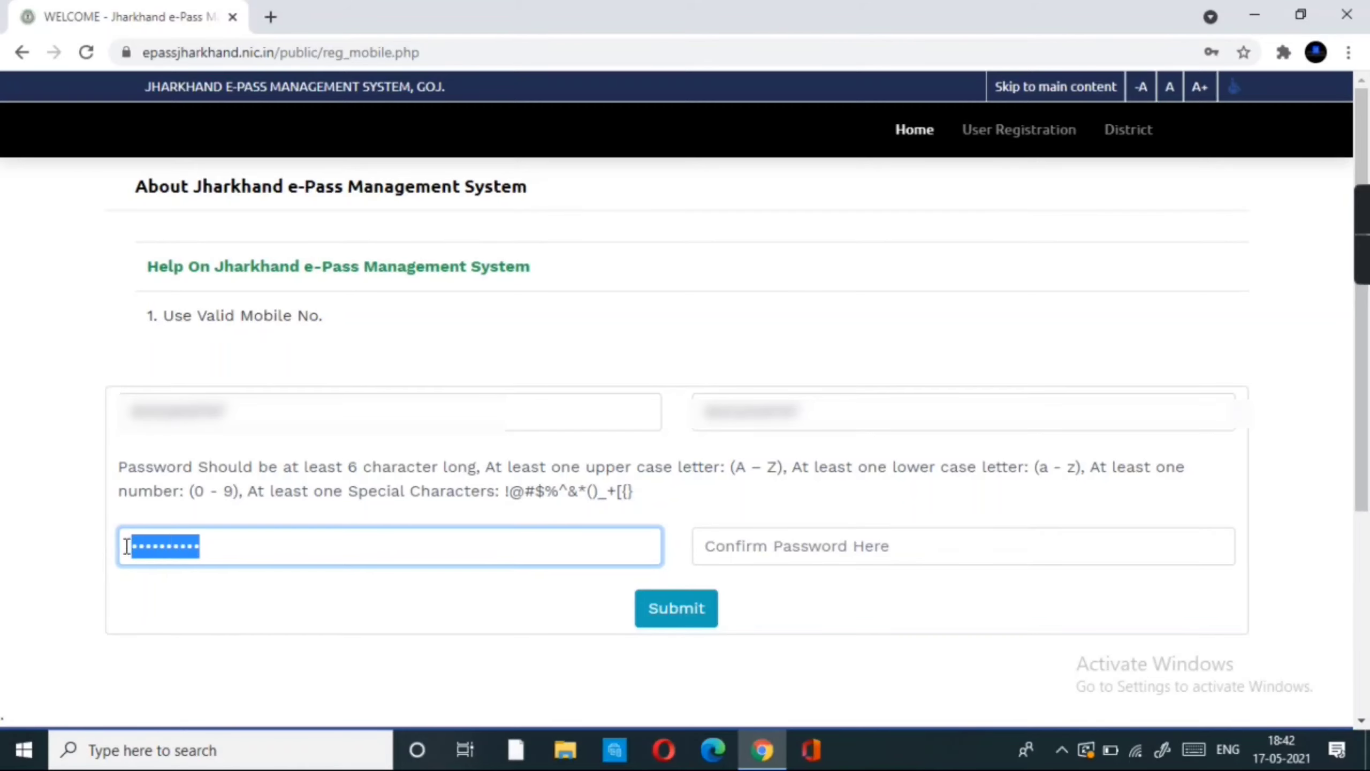
{"action": "right_click", "coordinate": [126, 547]}
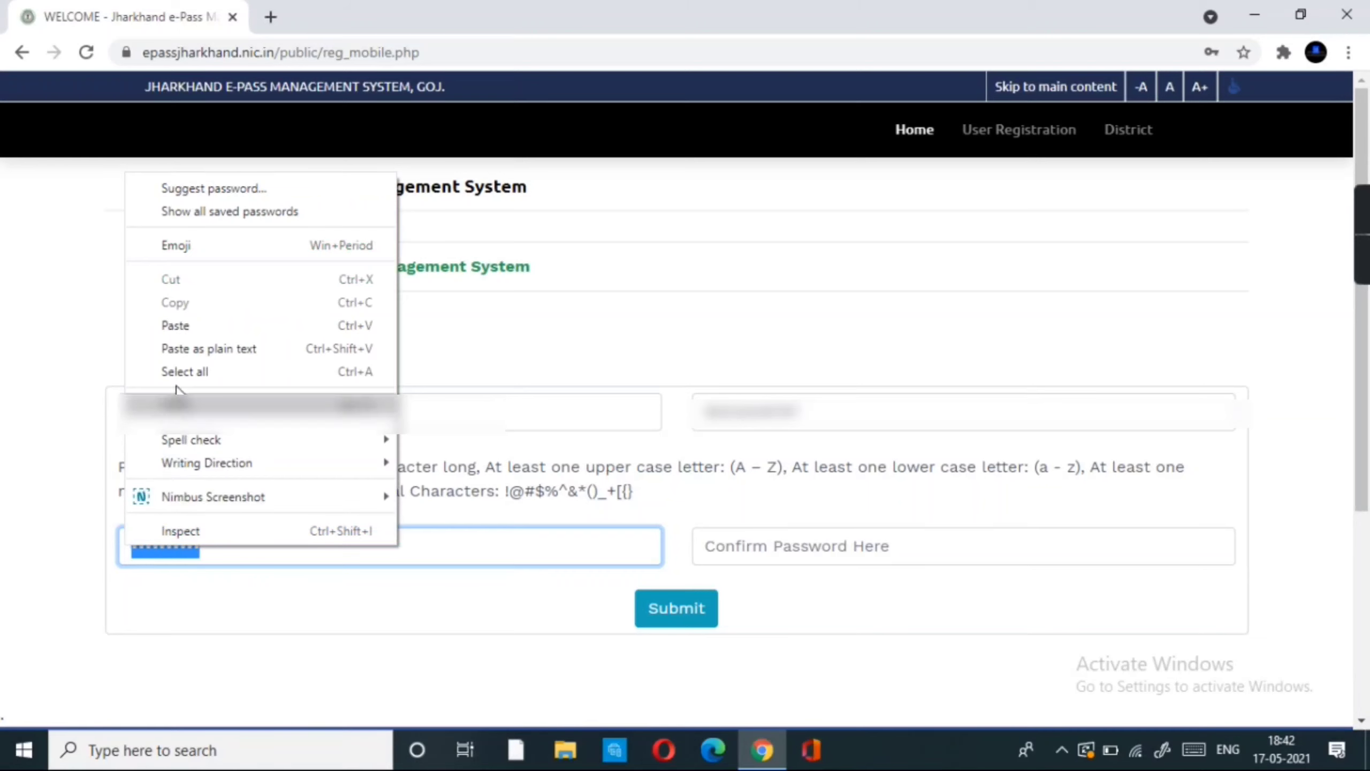
{"action": "left_click", "coordinate": [300, 649]}
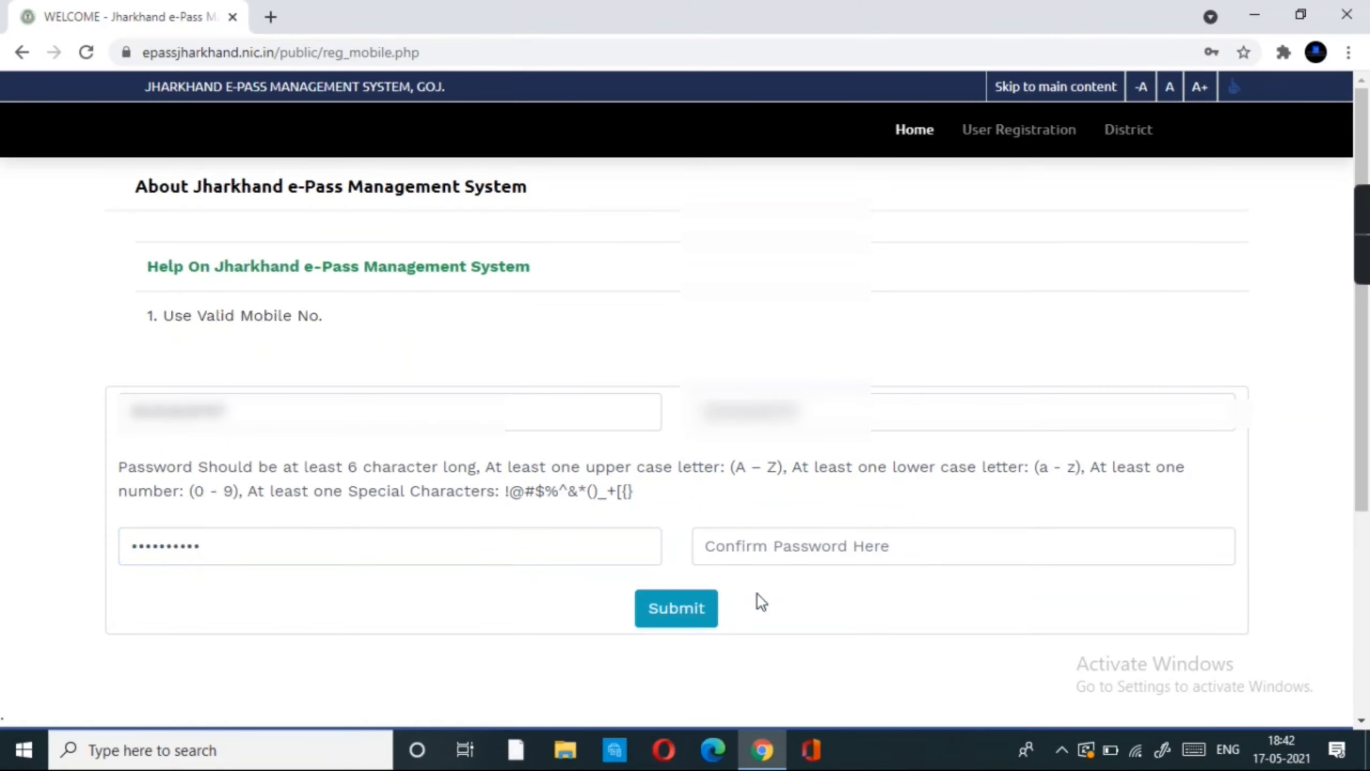
{"action": "left_click", "coordinate": [756, 549]}
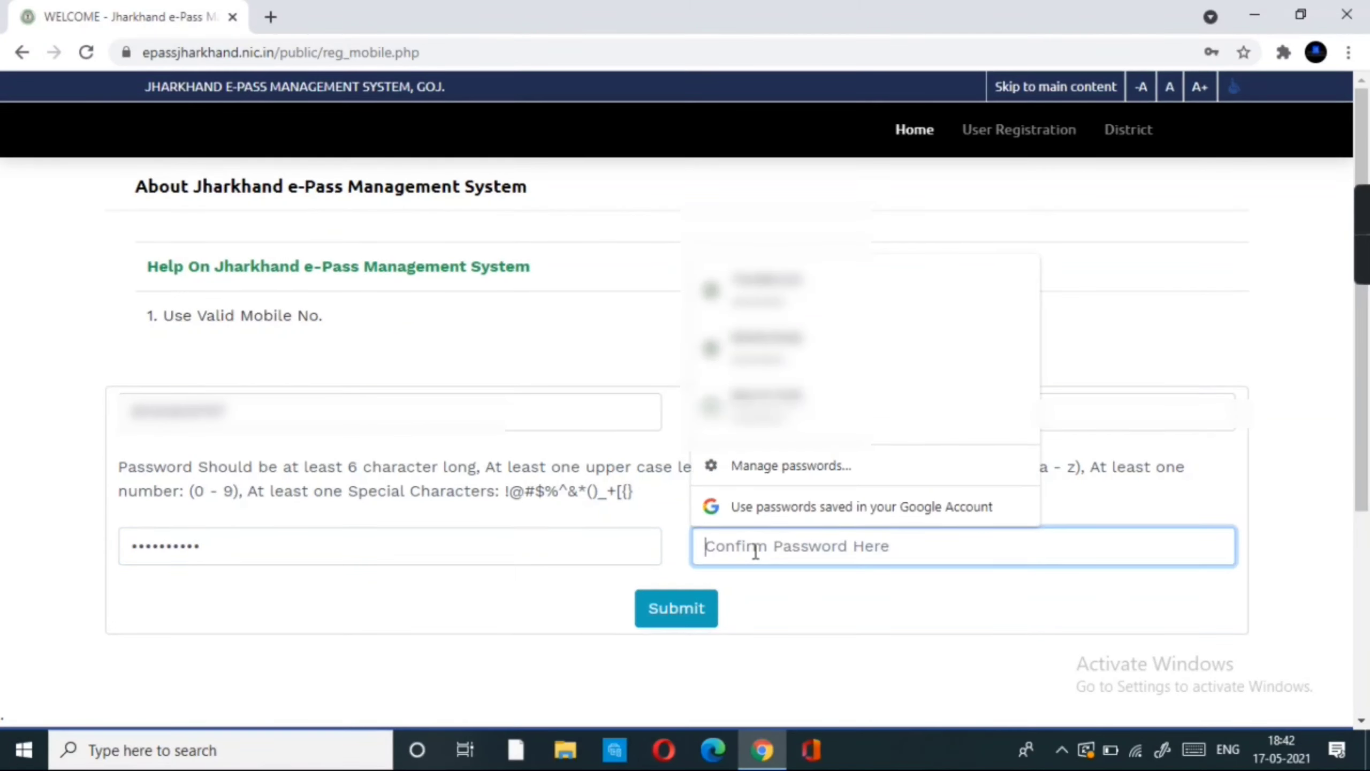
{"action": "type", "text": "Abcd@"}
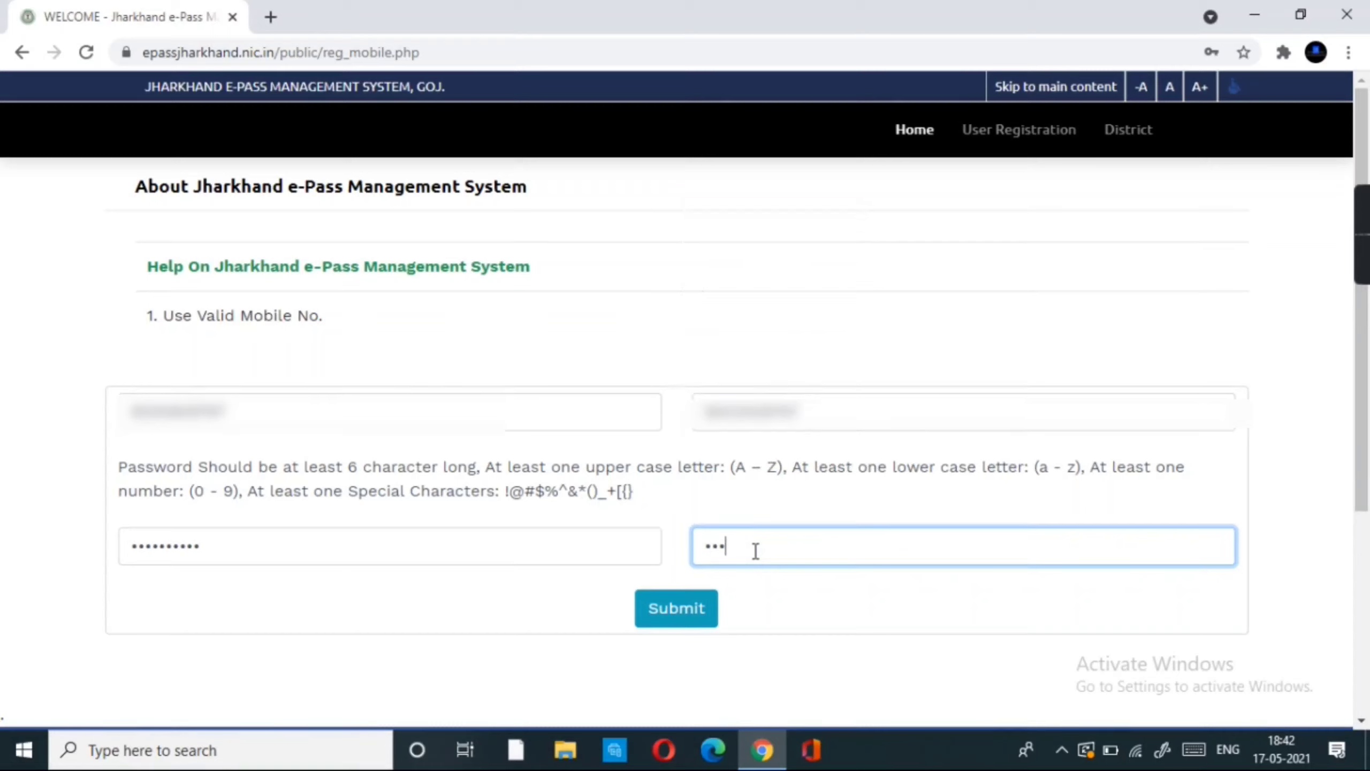
{"action": "type", "text": "123456"}
{"action": "left_click", "coordinate": [677, 629]}
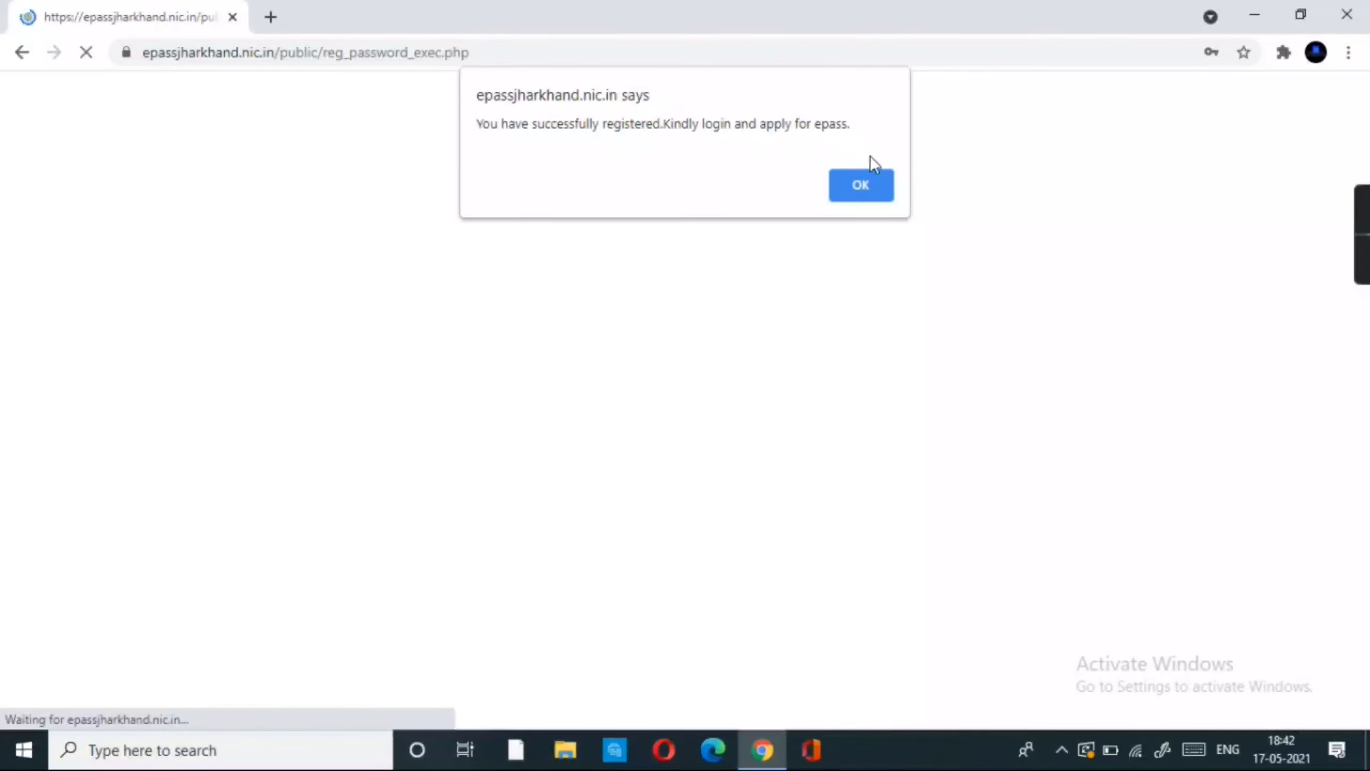
- Dismiss the success alert and log in with the mobile number, password and captcha
{"action": "left_click", "coordinate": [869, 189]}
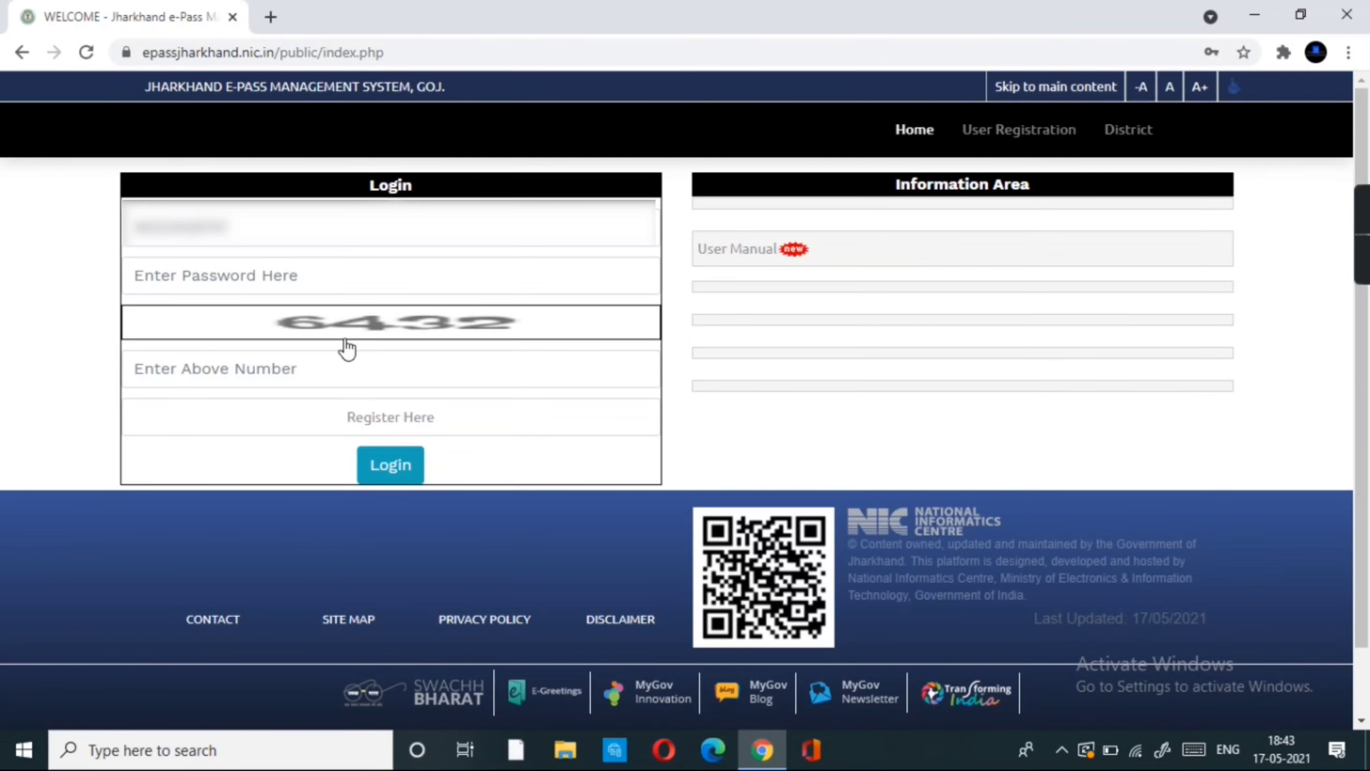
{"action": "left_click", "coordinate": [248, 227]}
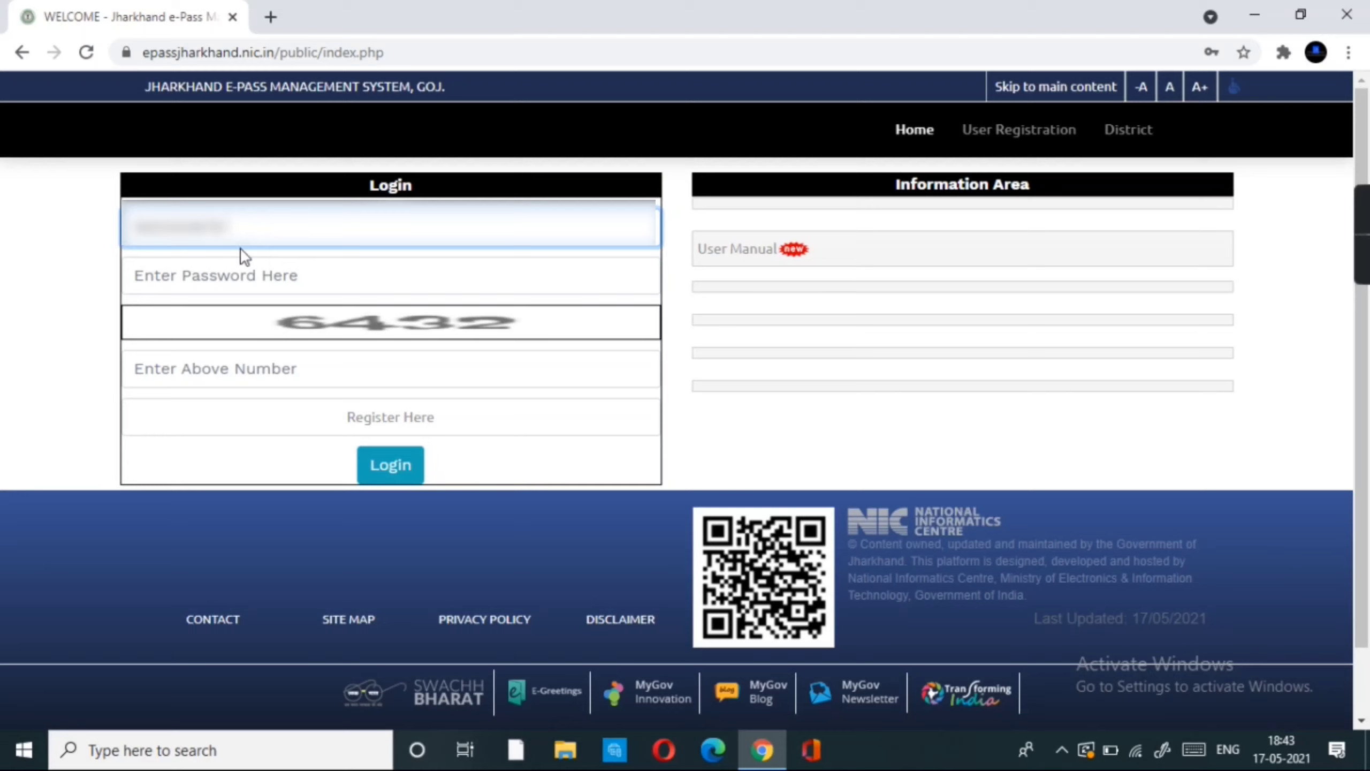
{"action": "left_click", "coordinate": [240, 276]}
{"action": "type", "text": "a"}
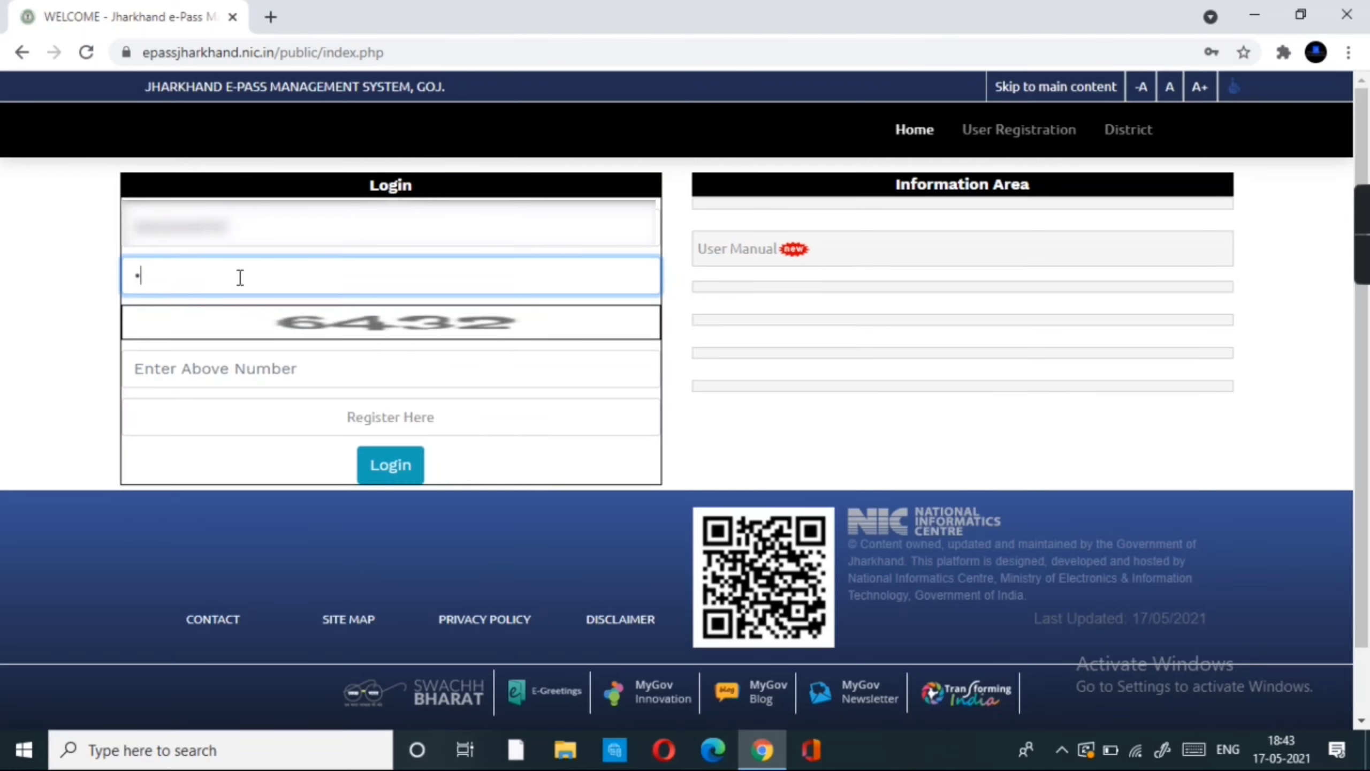
{"action": "type", "text": "bcdefghij"}
{"action": "left_click", "coordinate": [242, 402]}
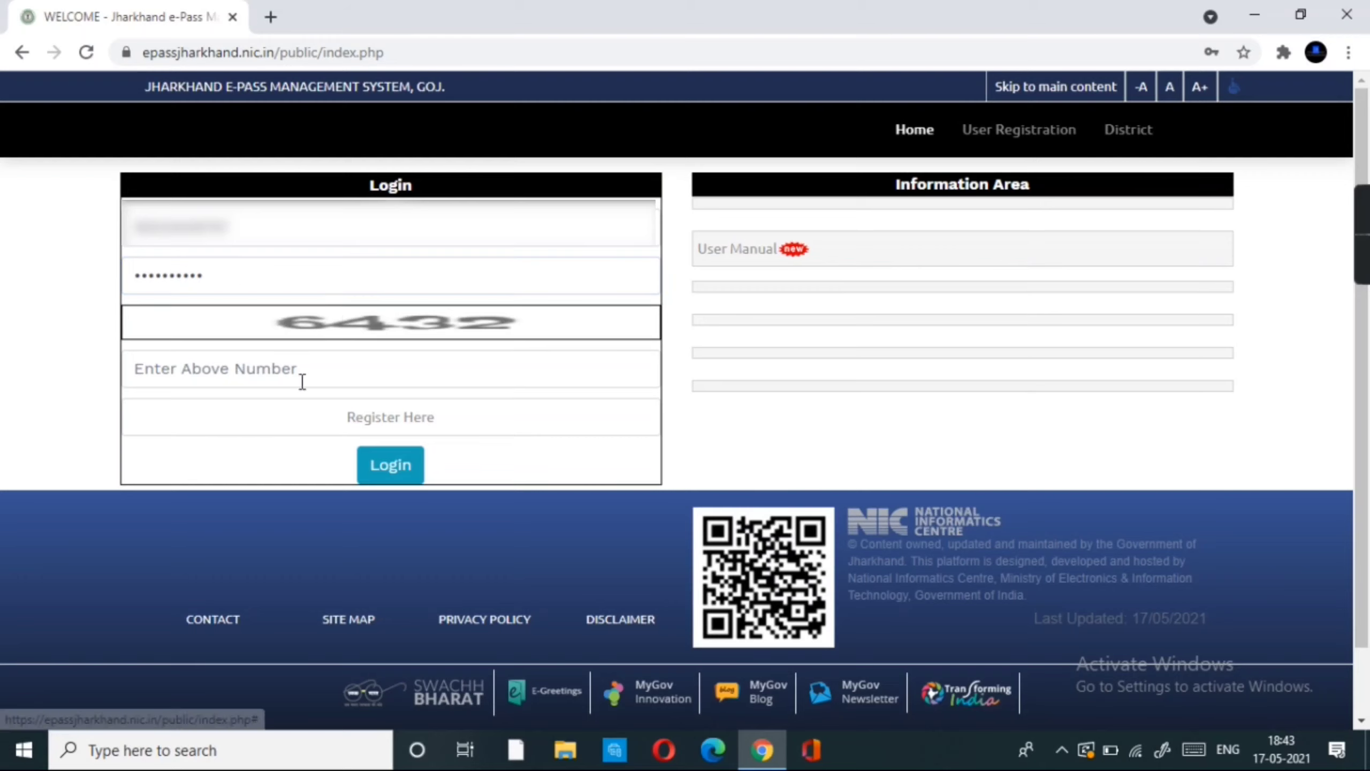
{"action": "left_click", "coordinate": [274, 367]}
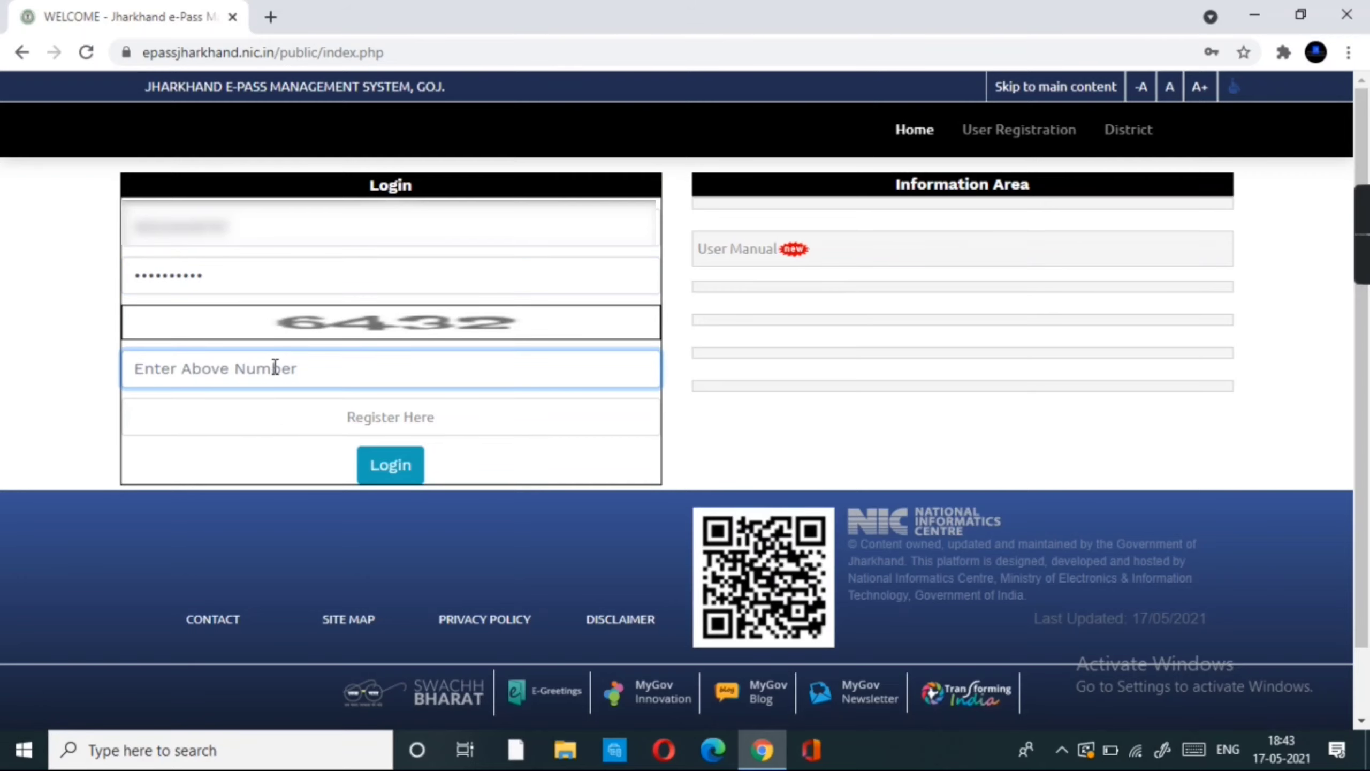
{"action": "type", "text": "643"}
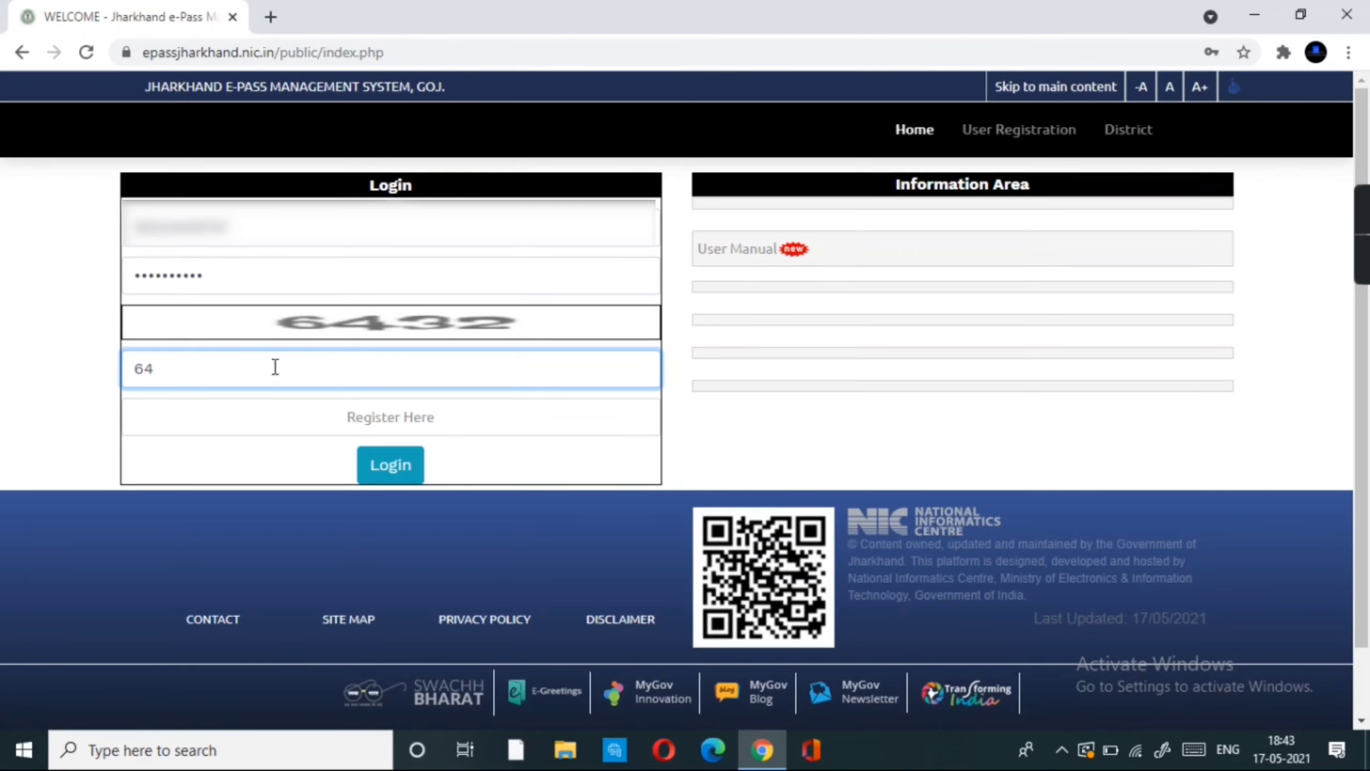
{"action": "type", "text": "2"}
{"action": "left_click", "coordinate": [399, 470]}
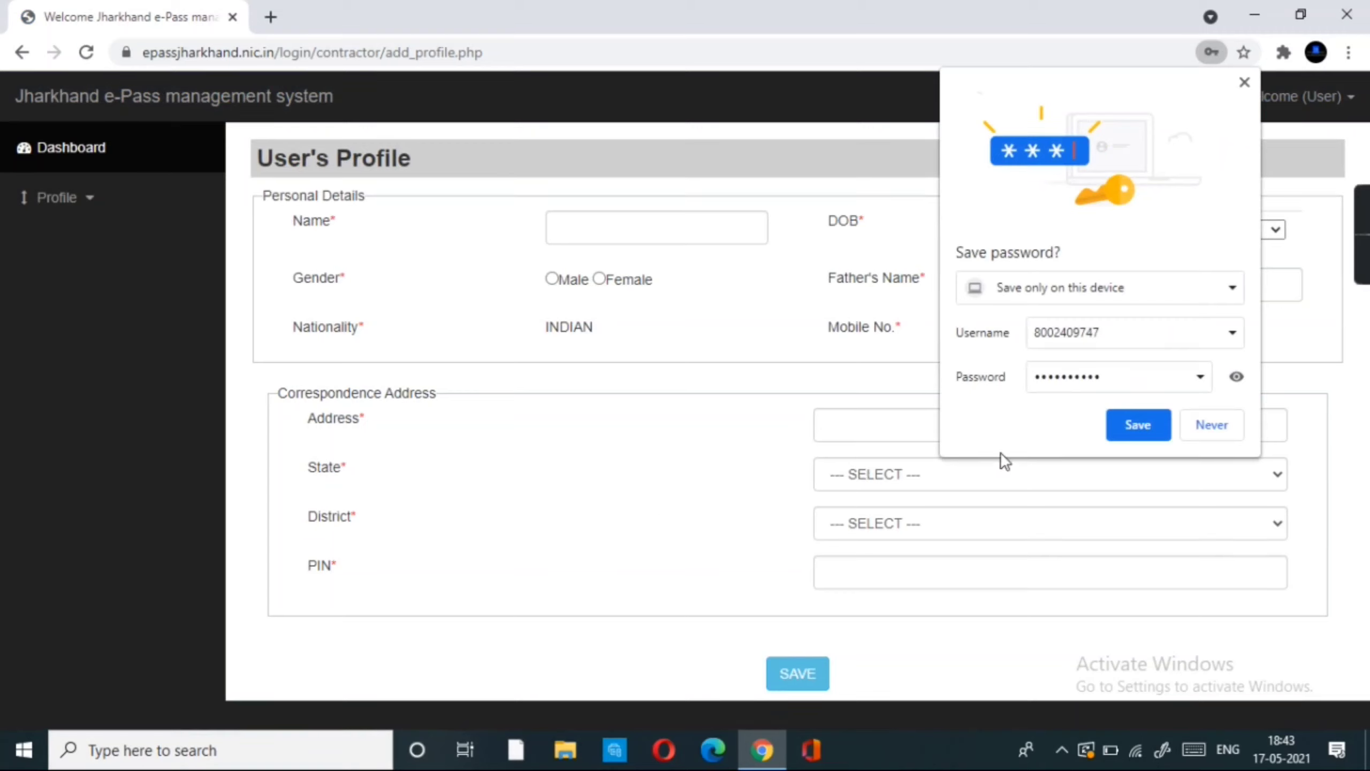
{"action": "left_click", "coordinate": [1136, 432]}
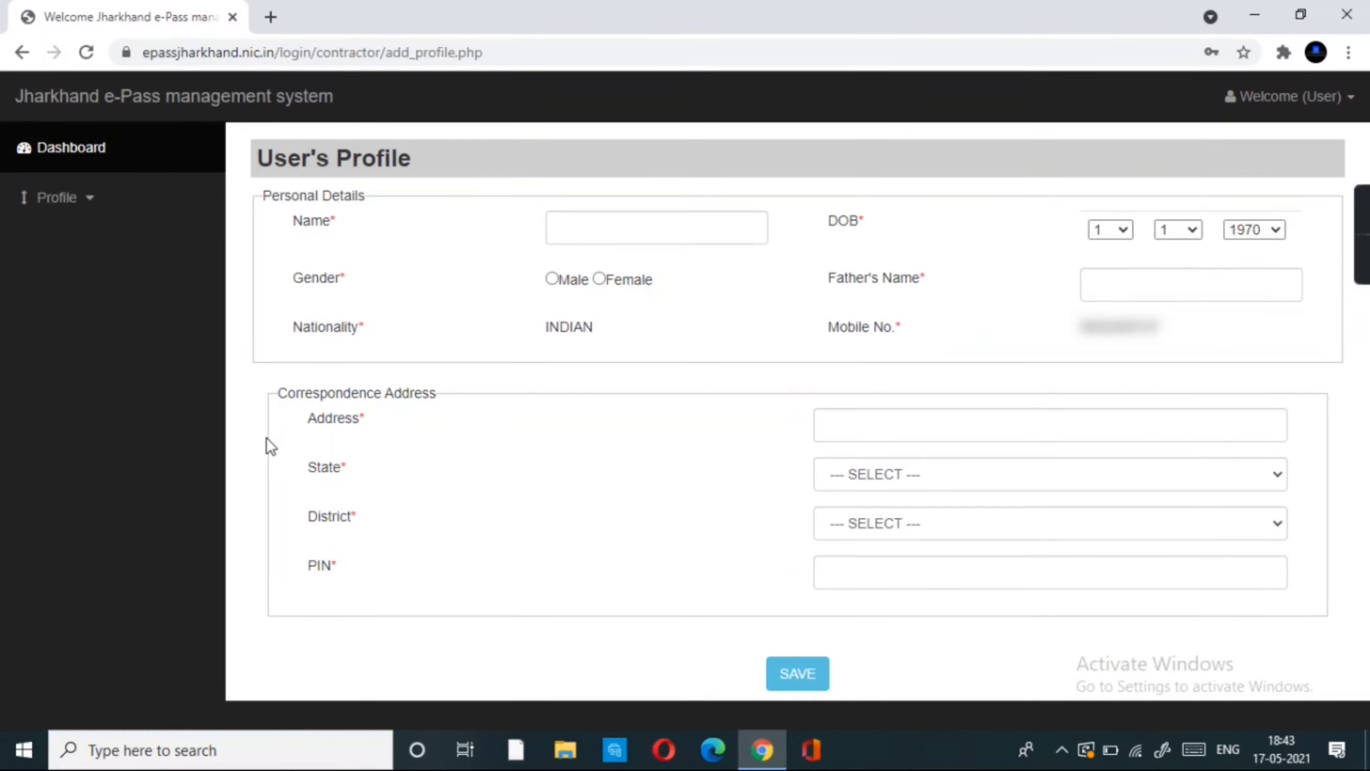
{"action": "left_click", "coordinate": [582, 232]}
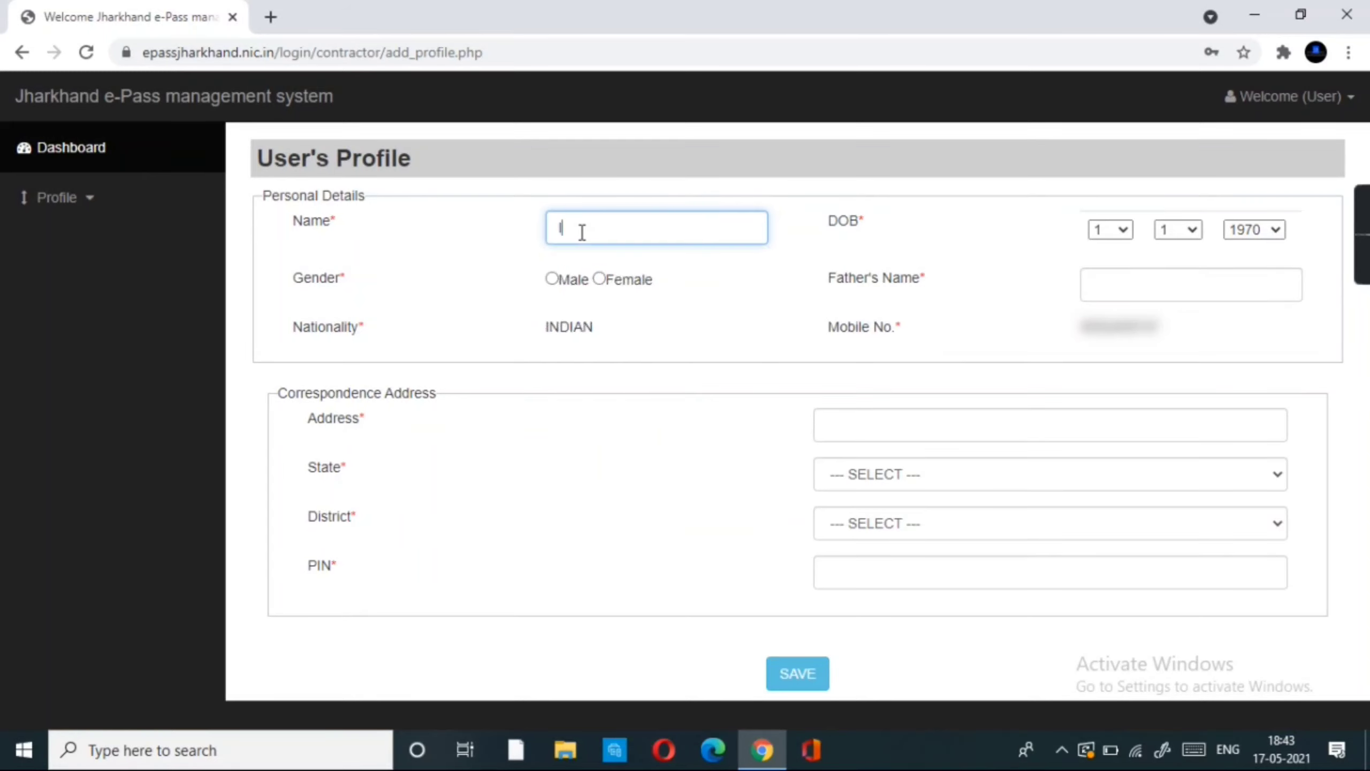
{"action": "left_click", "coordinate": [1253, 230]}
{"action": "left_click_drag", "start_coordinate": [1275, 319], "coordinate": [1267, 458]}
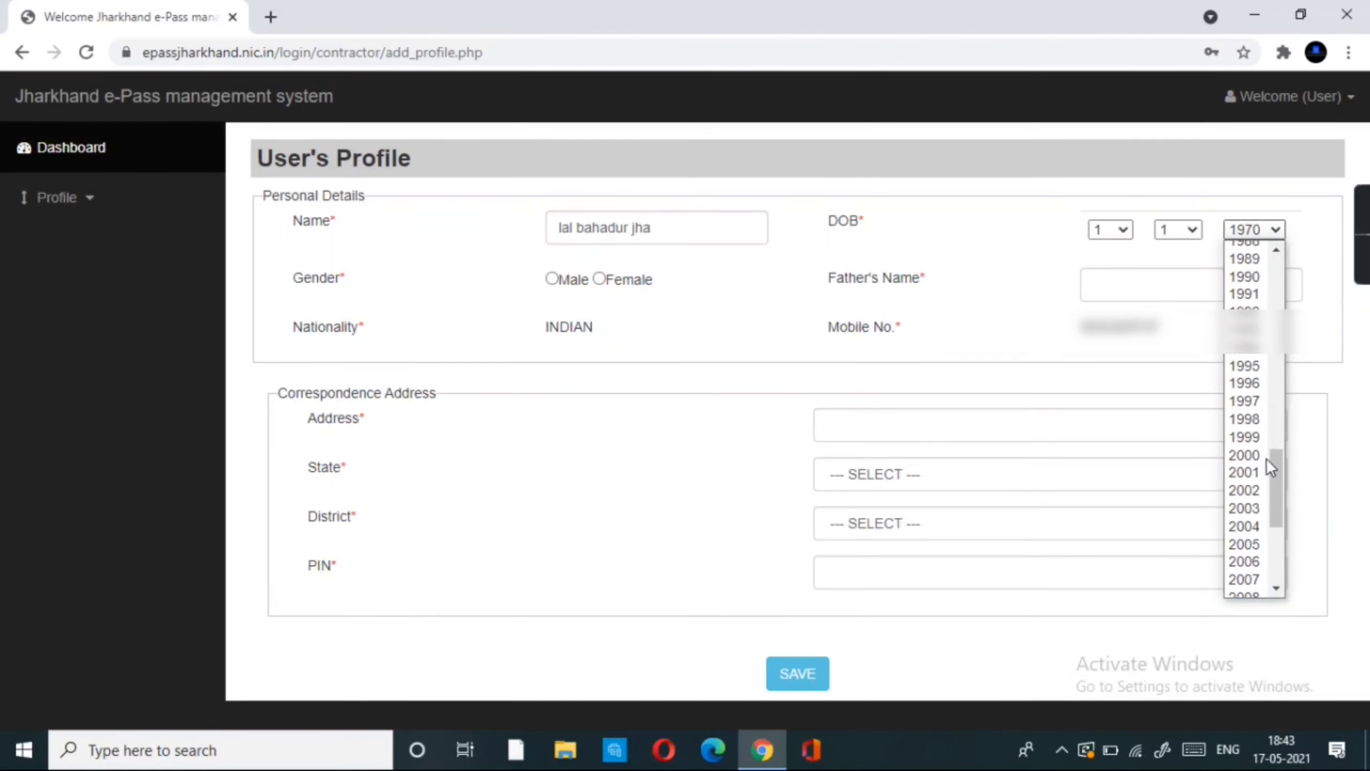
{"action": "left_click", "coordinate": [1241, 400]}
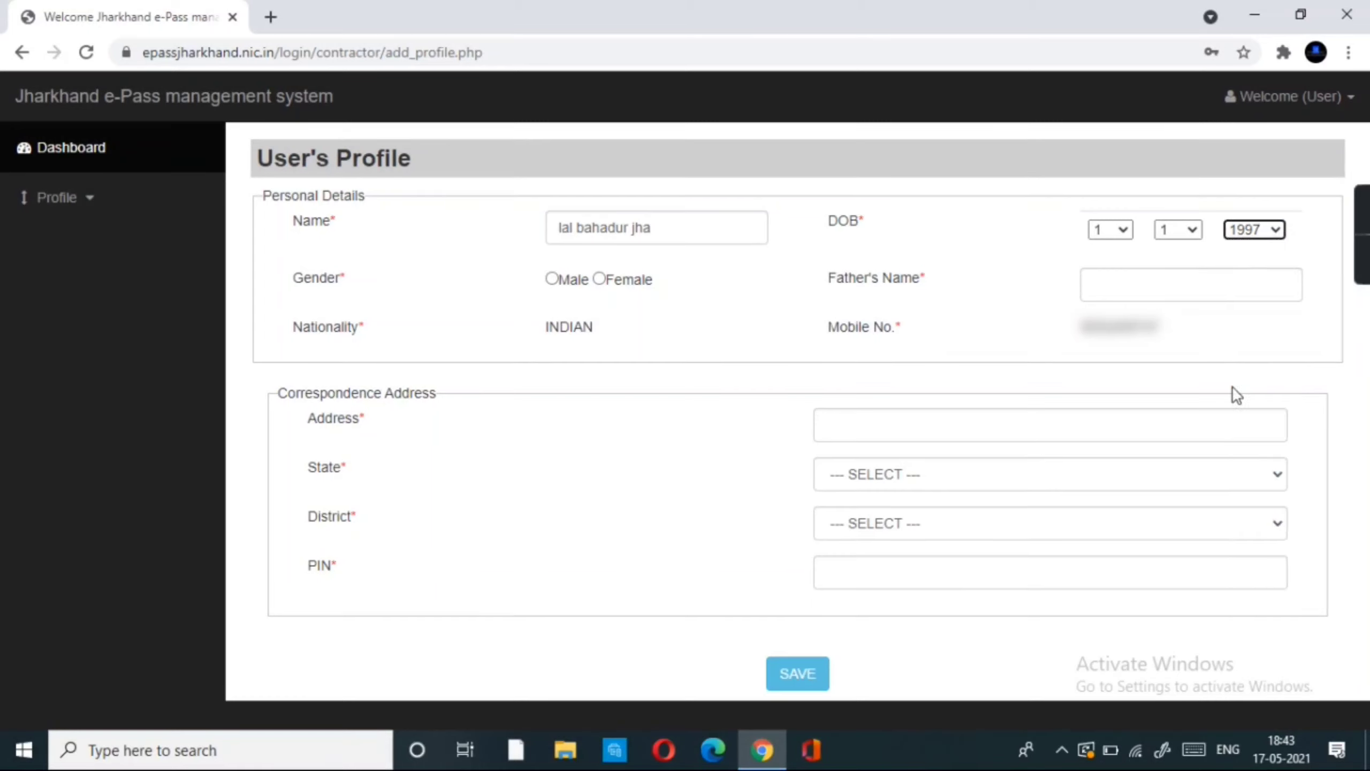
{"action": "left_click", "coordinate": [1202, 229]}
{"action": "left_click", "coordinate": [1168, 463]}
{"action": "left_click", "coordinate": [1111, 230]}
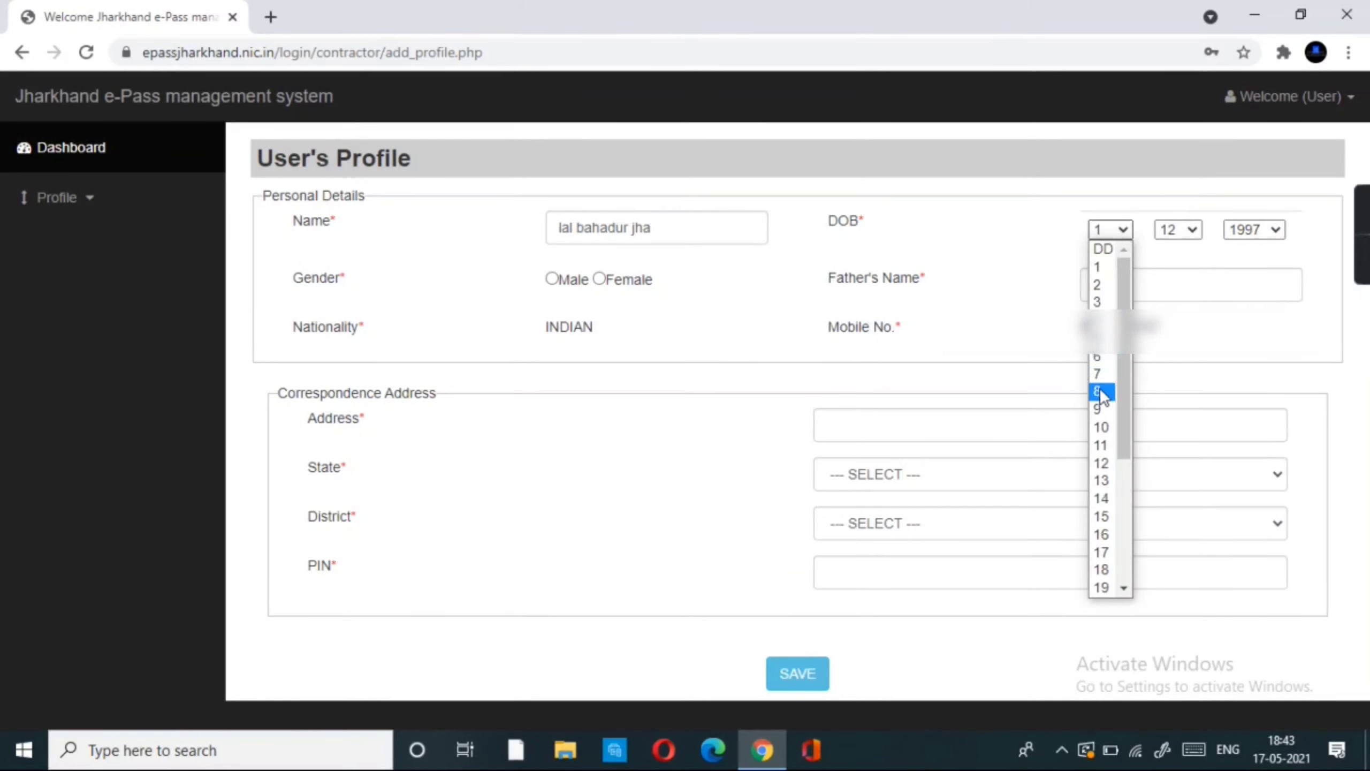
{"action": "left_click", "coordinate": [1104, 389]}
- Add the father's name, select Male, autofill the address and choose district BOKARO
{"action": "left_click", "coordinate": [1171, 284]}
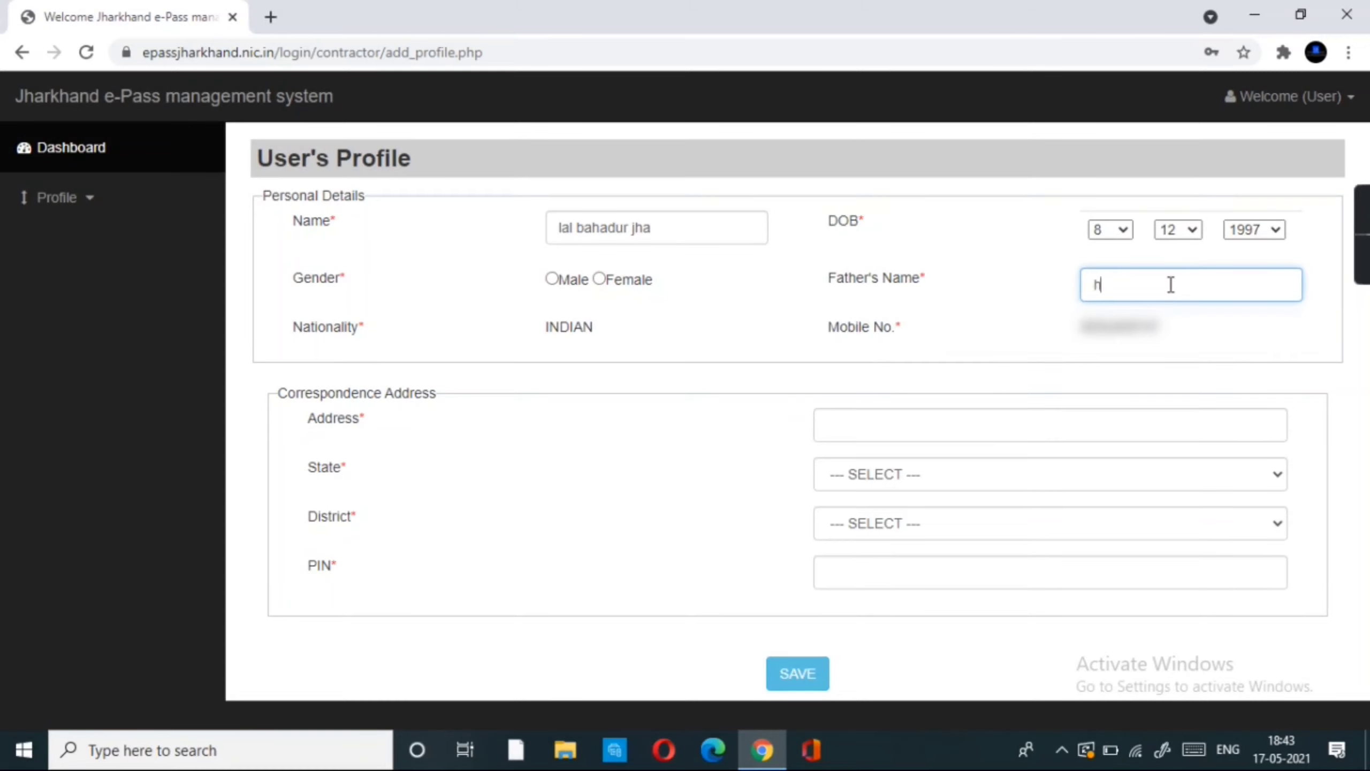
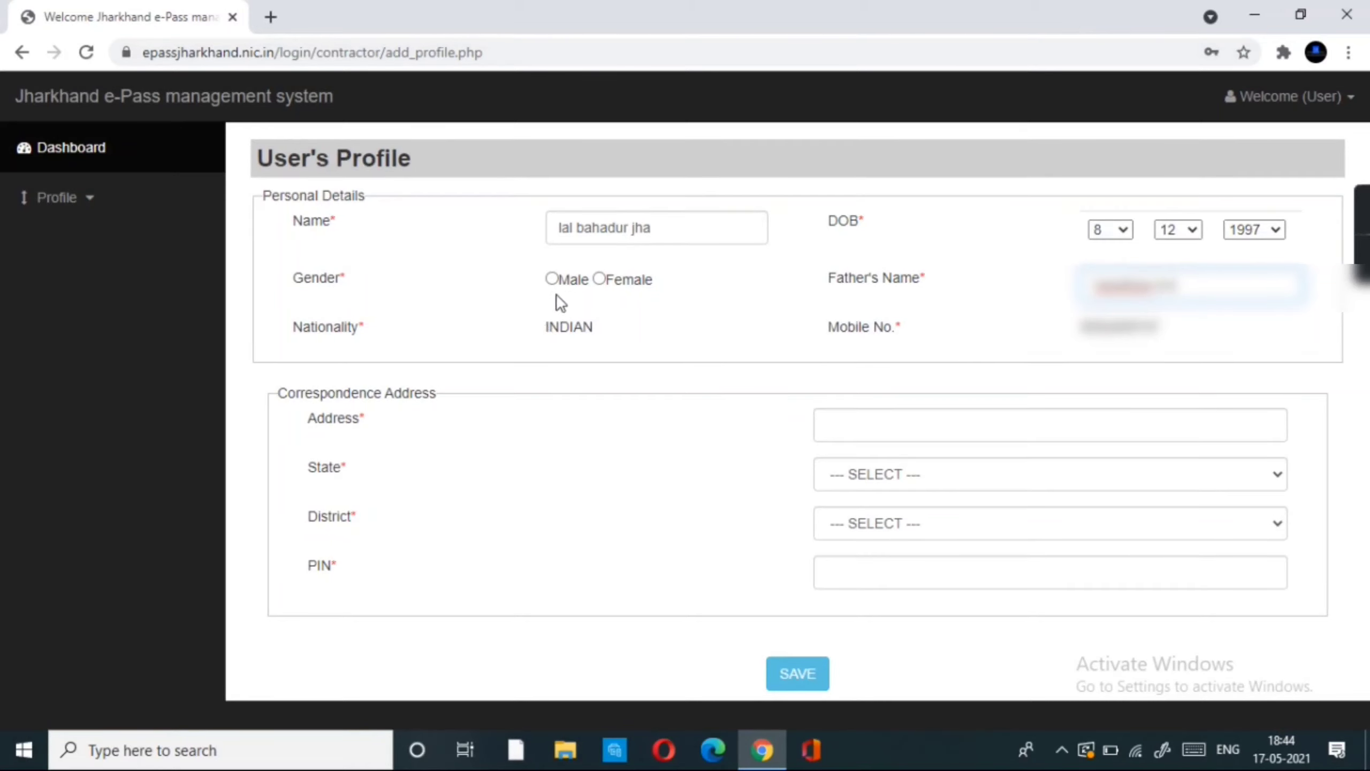
{"action": "left_click", "coordinate": [552, 278]}
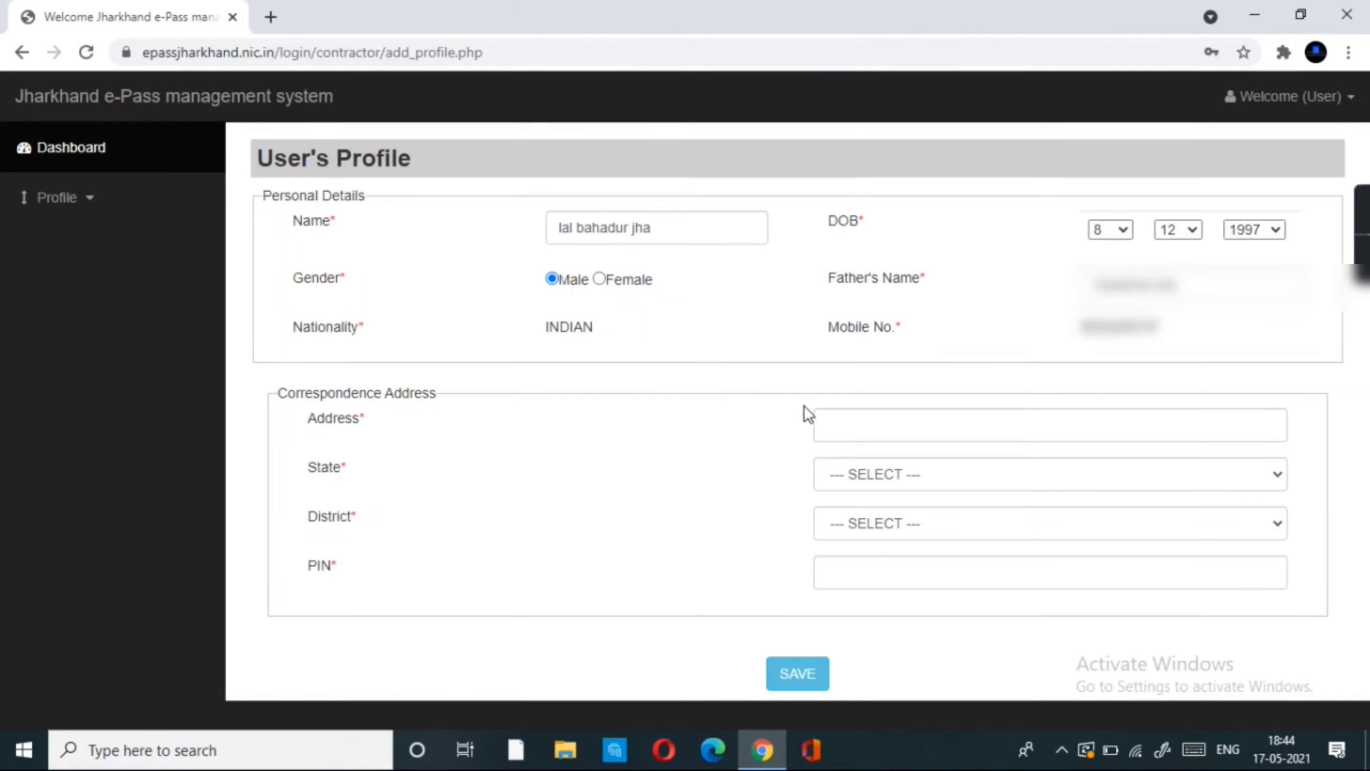
{"action": "left_click", "coordinate": [839, 430]}
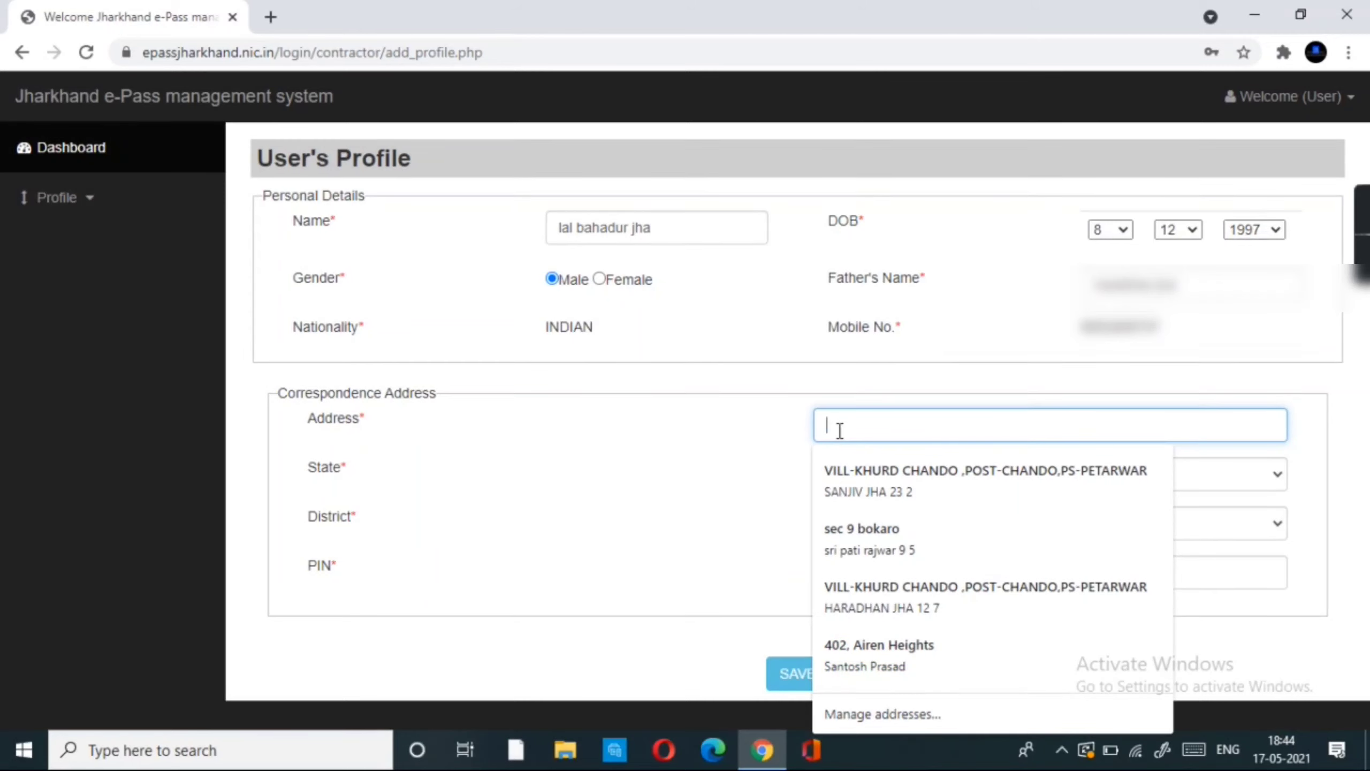
{"action": "left_click", "coordinate": [857, 469]}
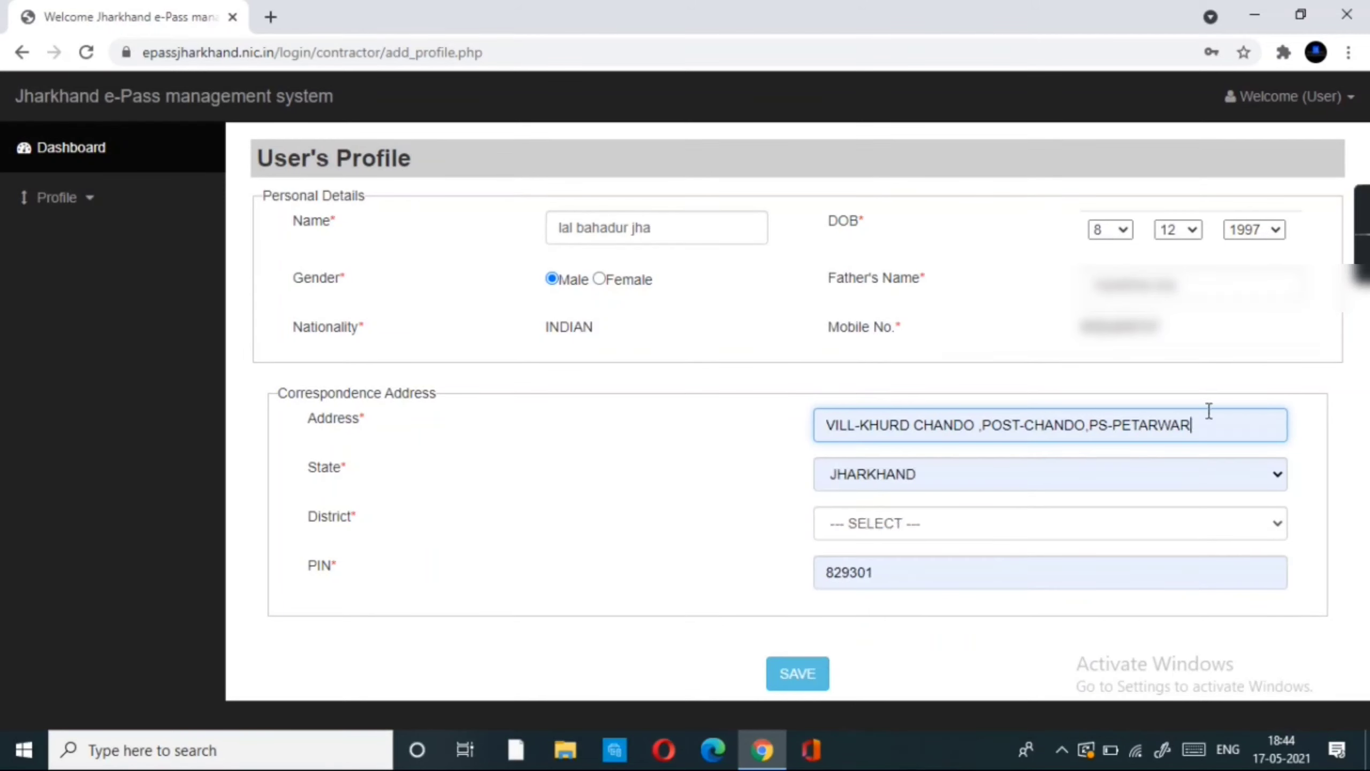
{"action": "left_click", "coordinate": [929, 522]}
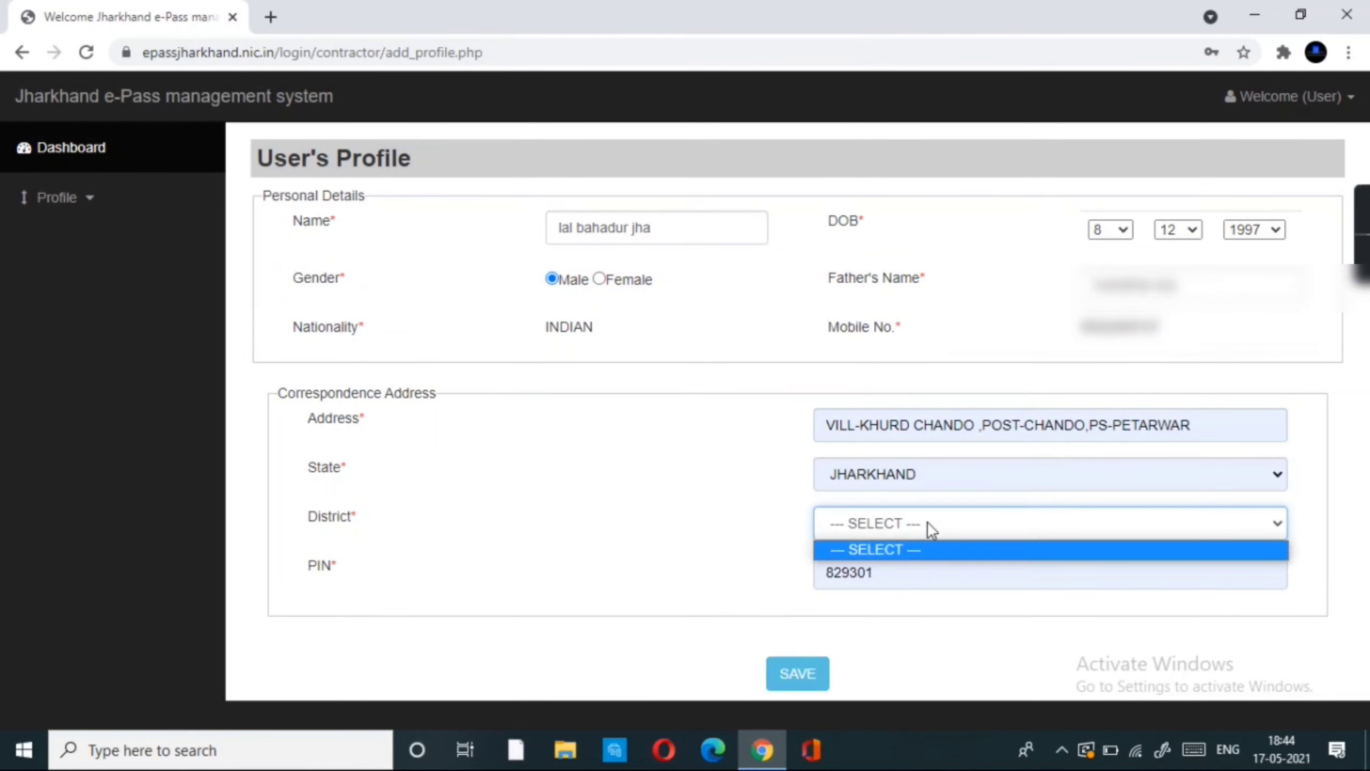
{"action": "left_click", "coordinate": [991, 526]}
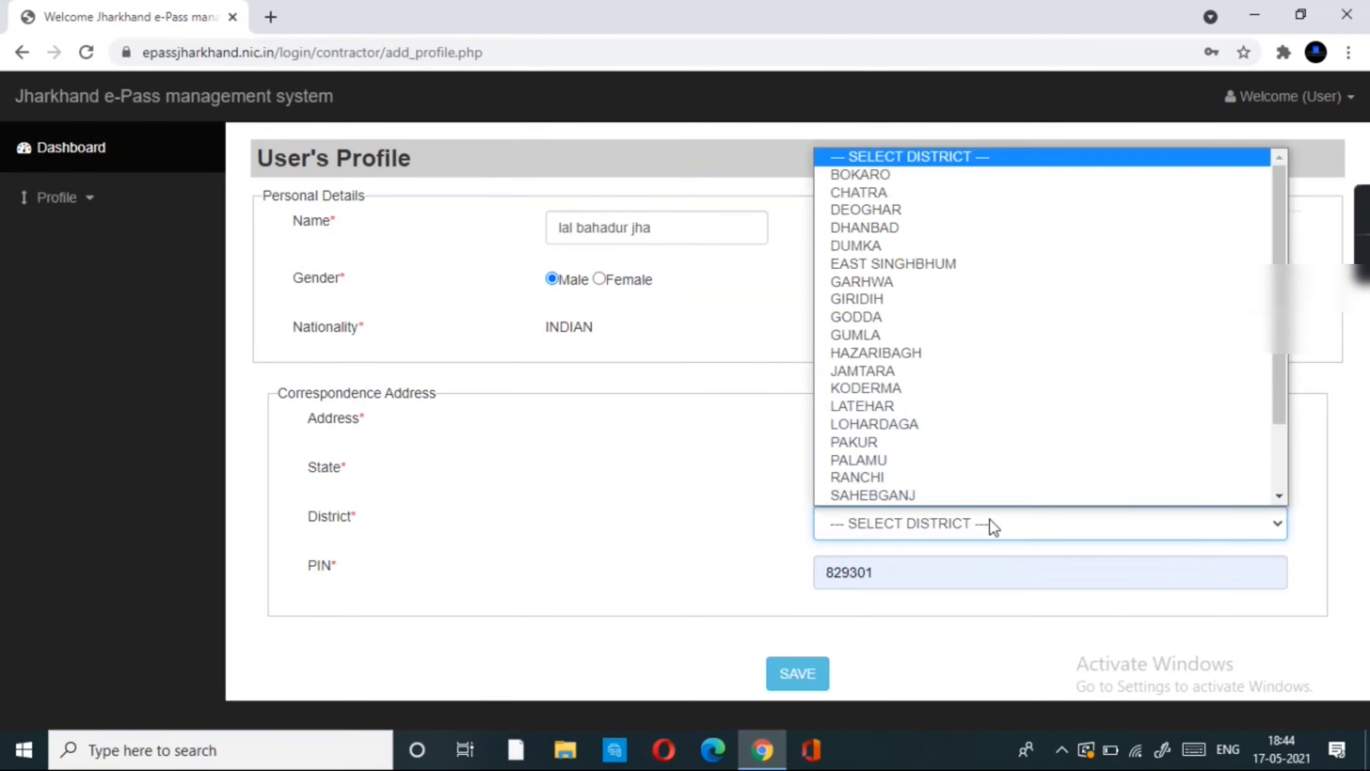
{"action": "left_click", "coordinate": [842, 176]}
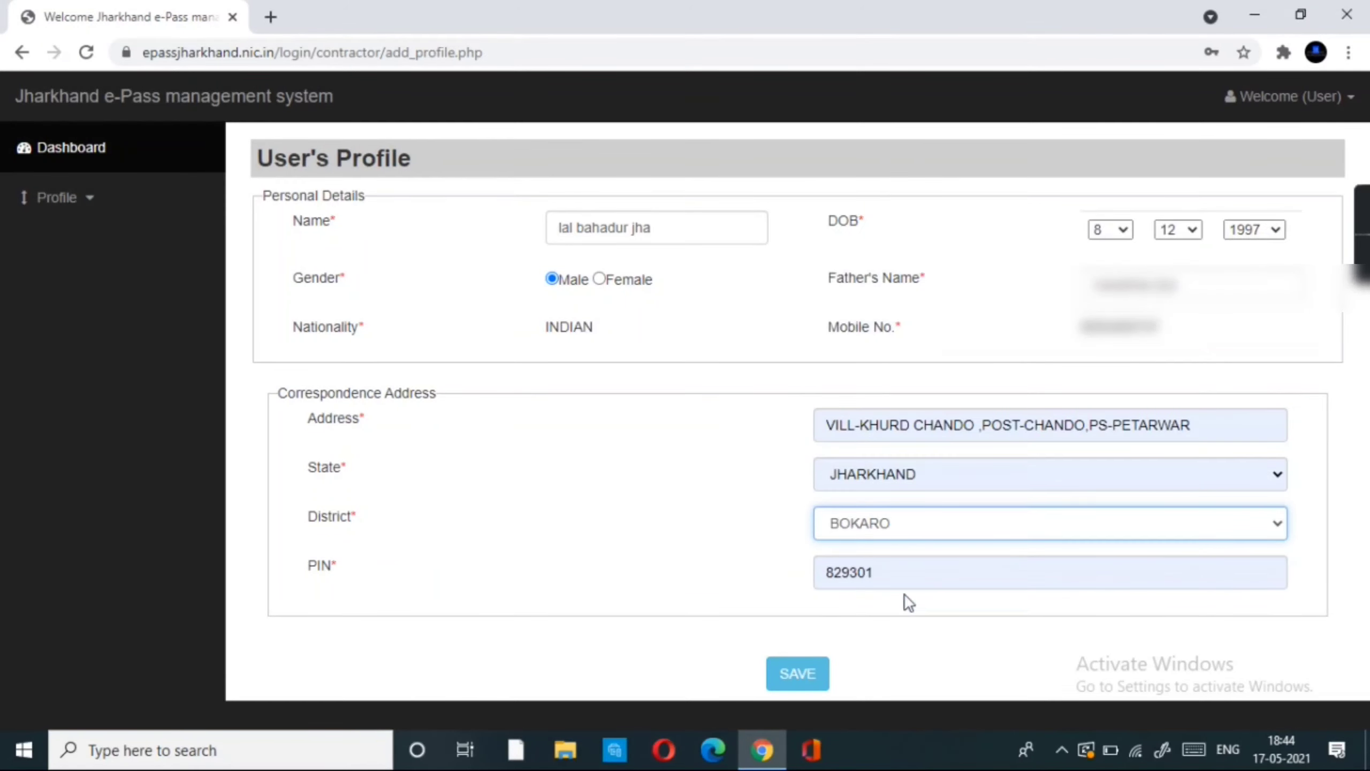
- Save the profile details, acknowledge the alert, and go to Profile > Update ID
{"action": "left_click", "coordinate": [798, 675]}
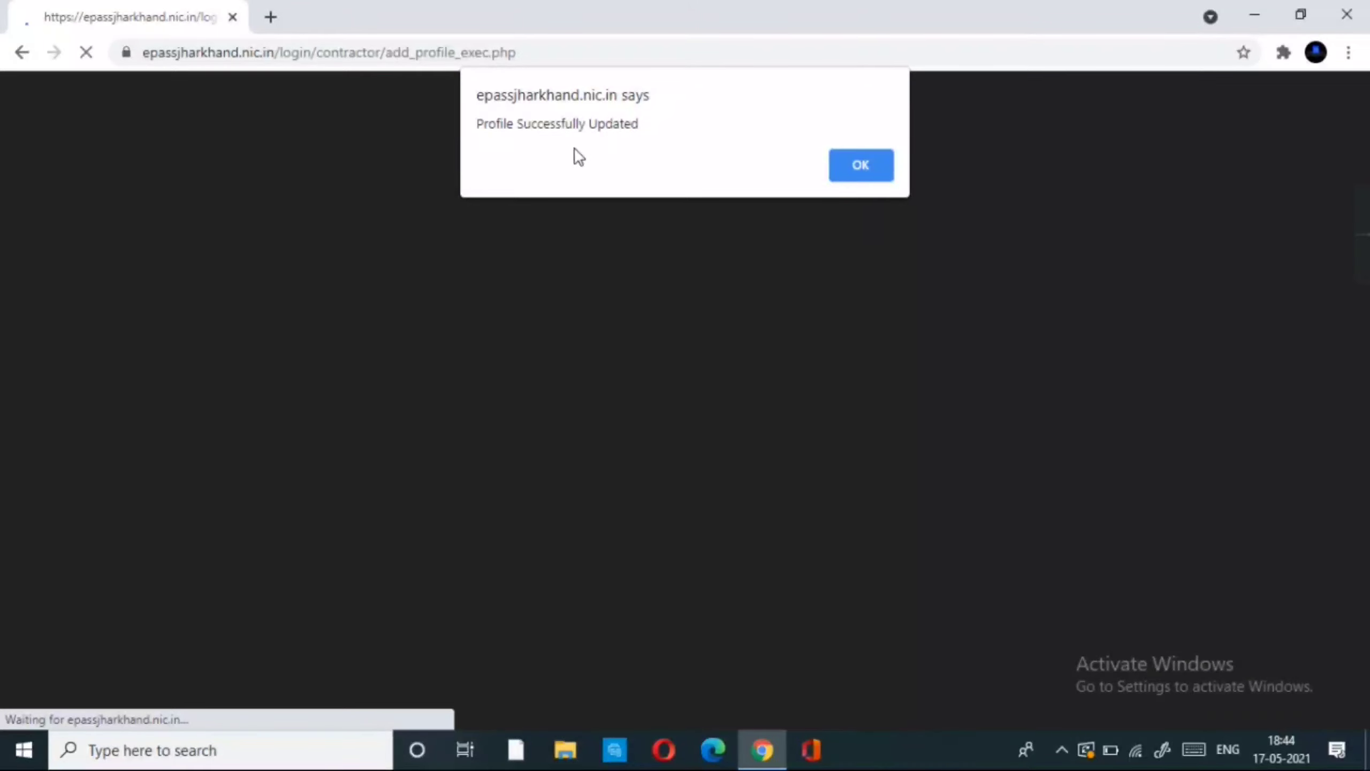
{"action": "left_click", "coordinate": [855, 178]}
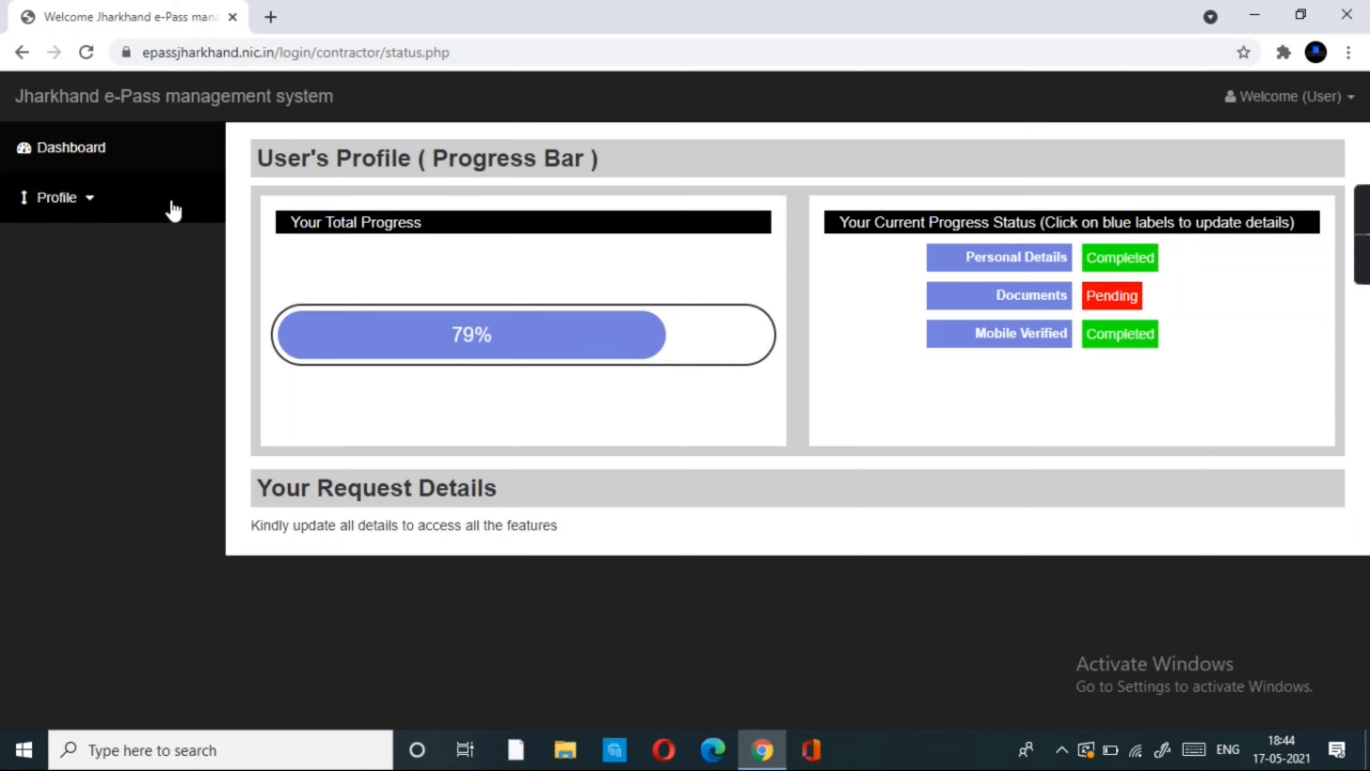
{"action": "left_click", "coordinate": [78, 216]}
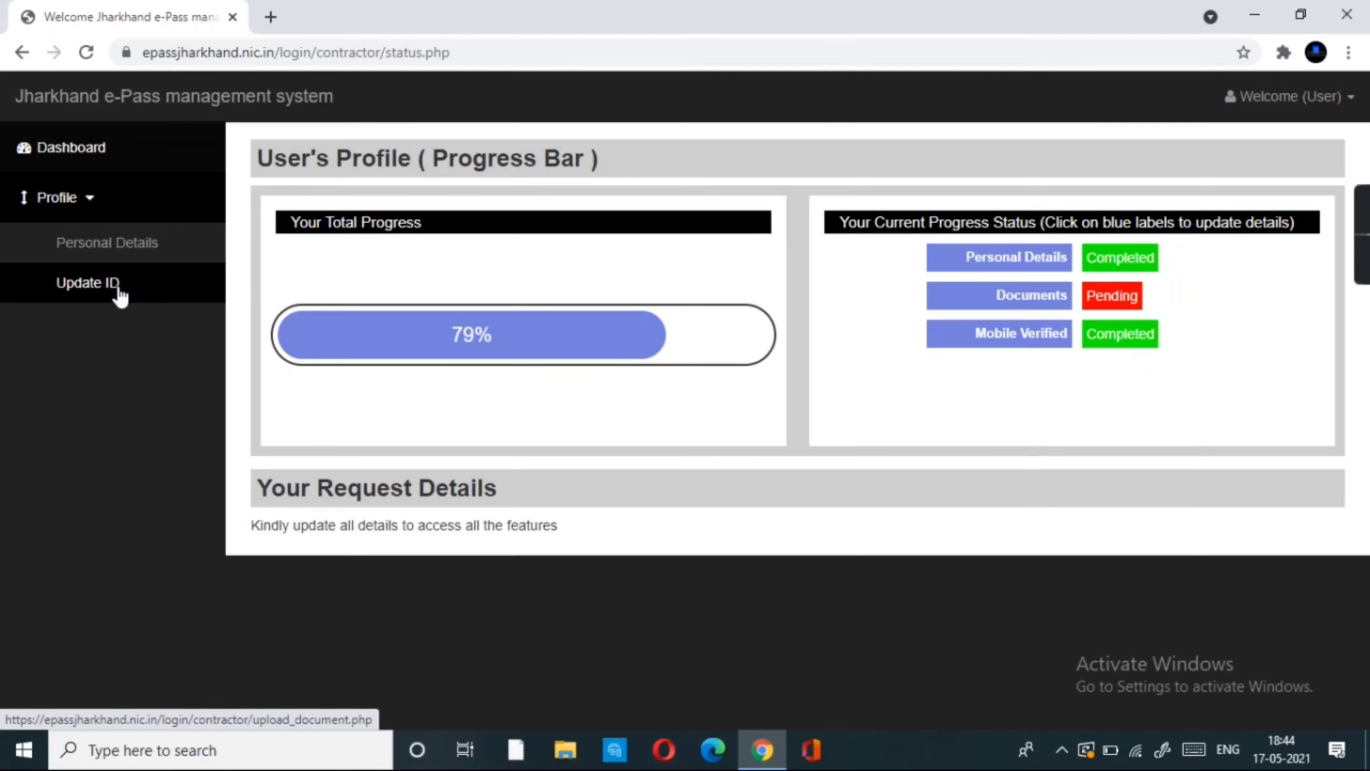
{"action": "left_click", "coordinate": [111, 296]}
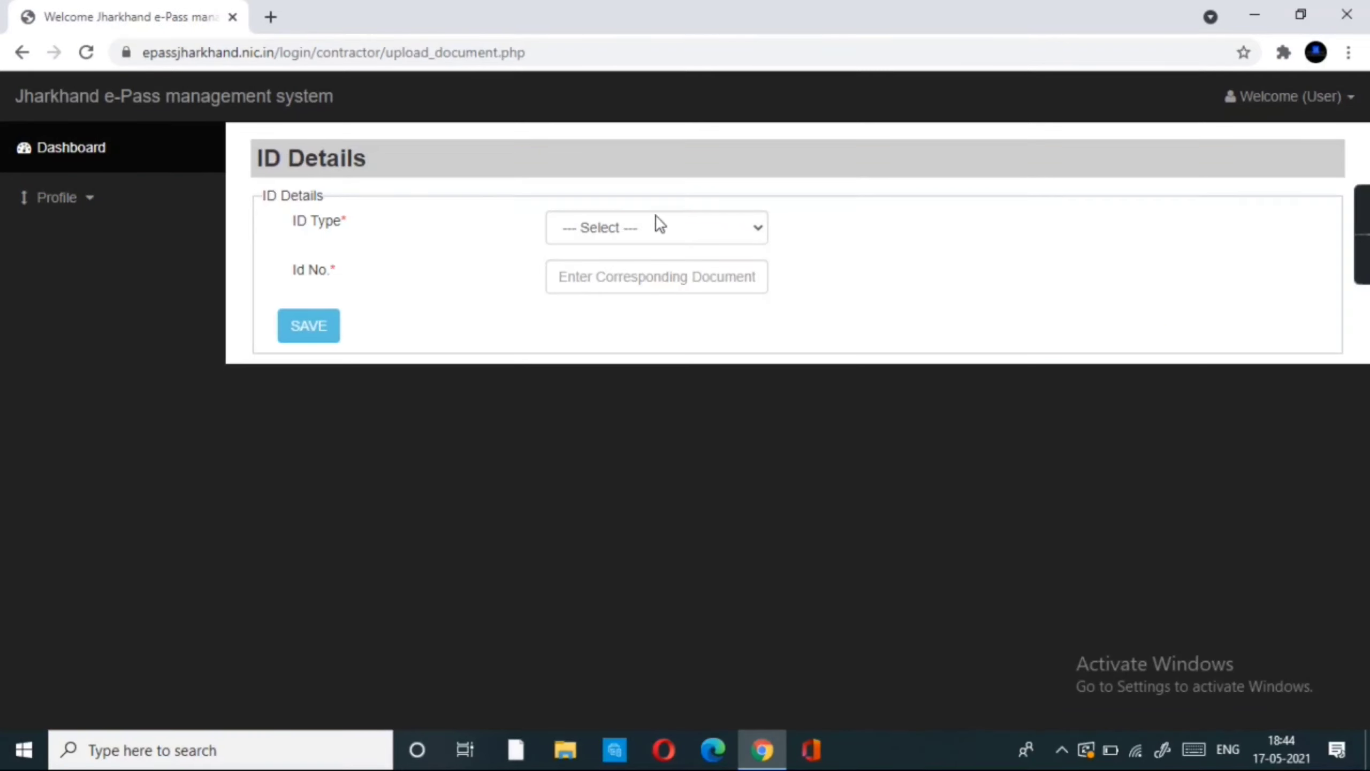
- Save Aadhar Card as the ID type and acknowledge the Record Updated alert
{"action": "left_click", "coordinate": [658, 223]}
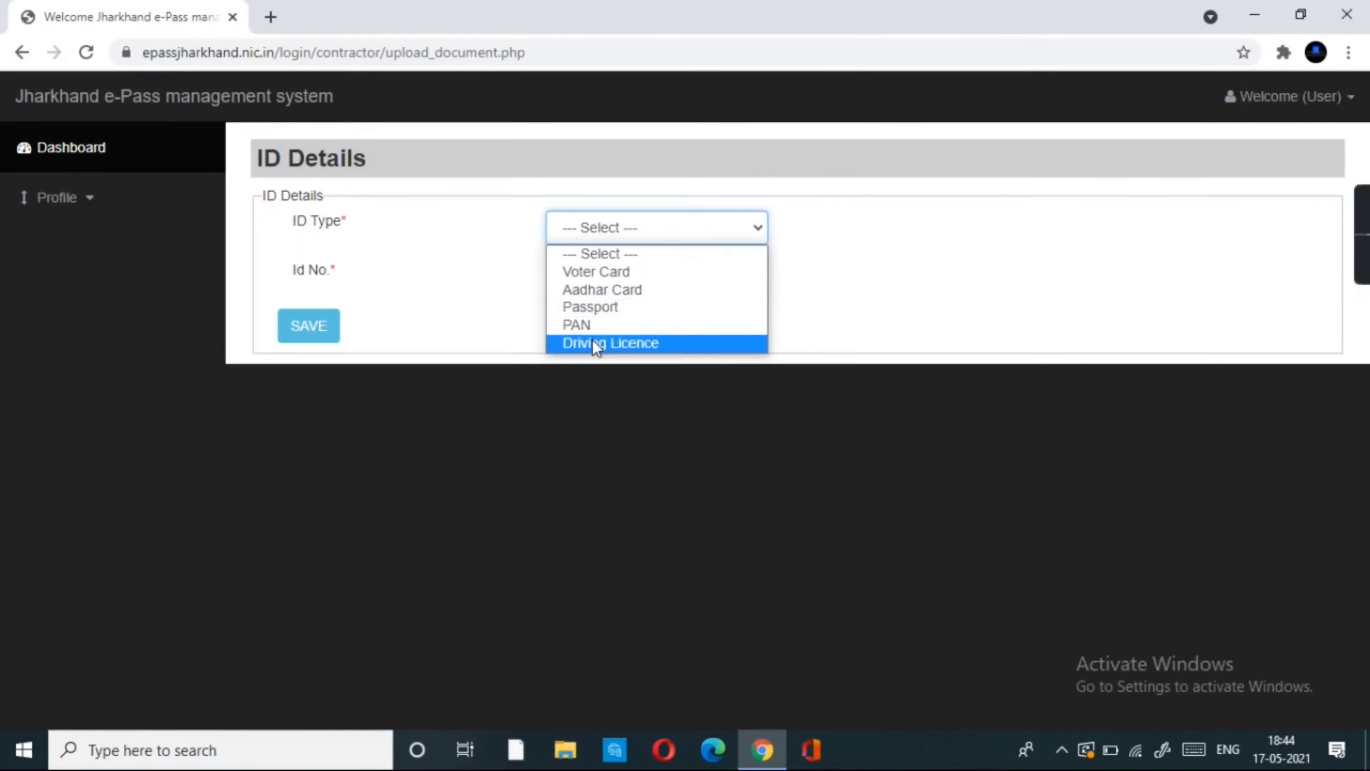
{"action": "left_click", "coordinate": [599, 296]}
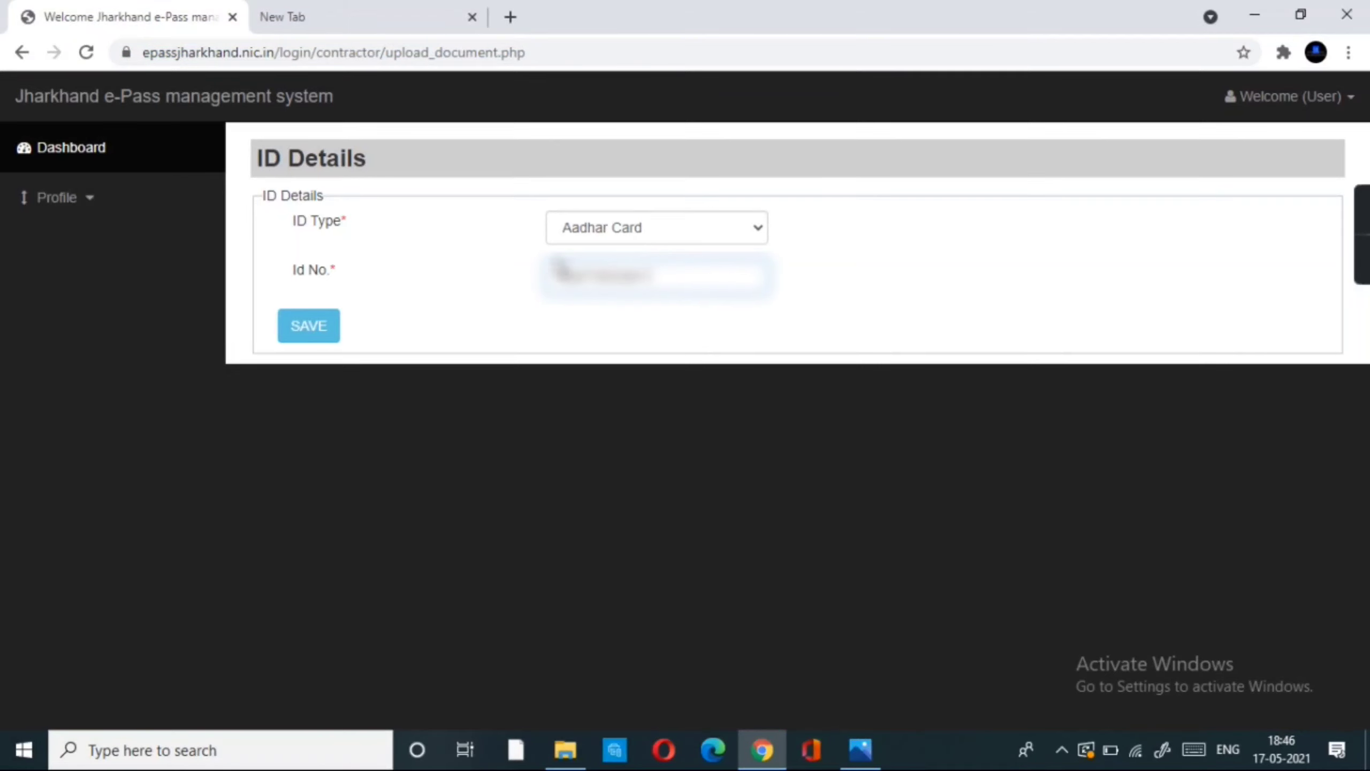
{"action": "left_click", "coordinate": [319, 334]}
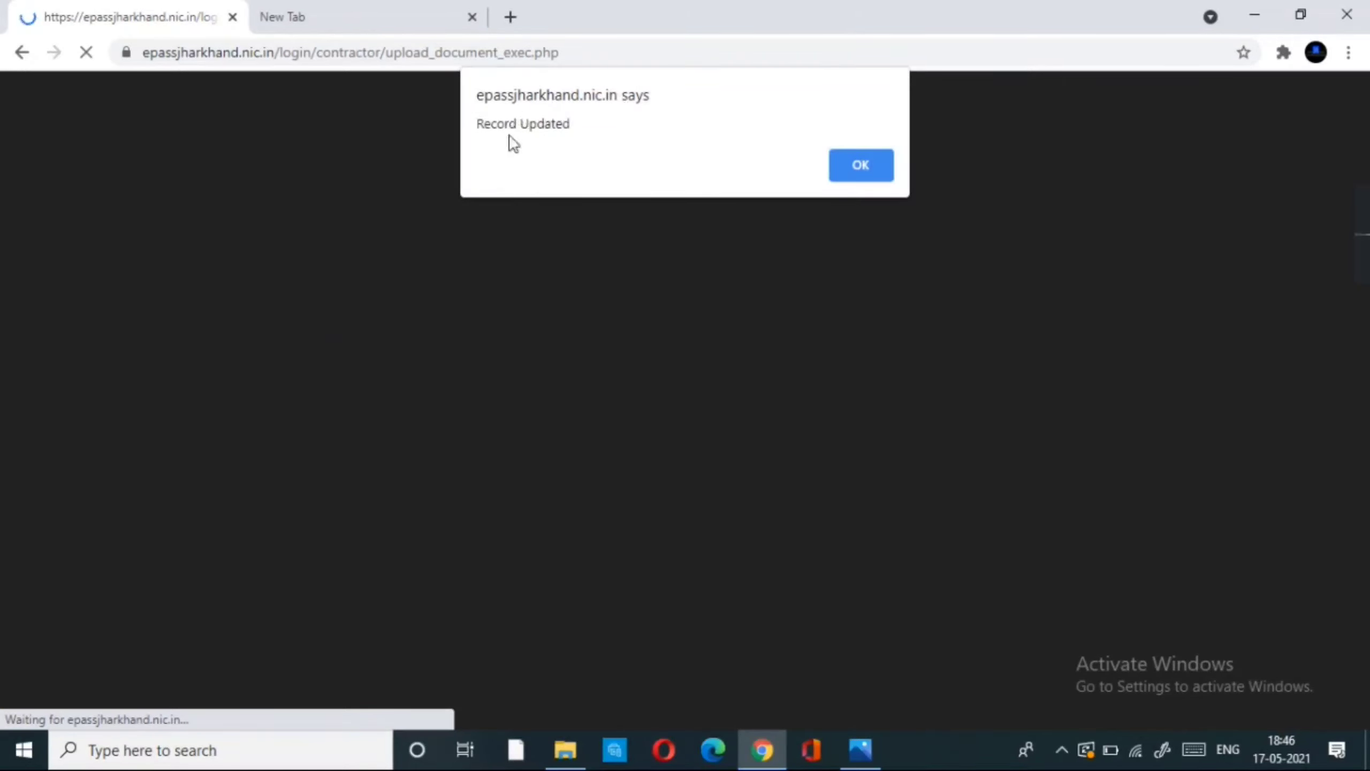
{"action": "left_click", "coordinate": [854, 164]}
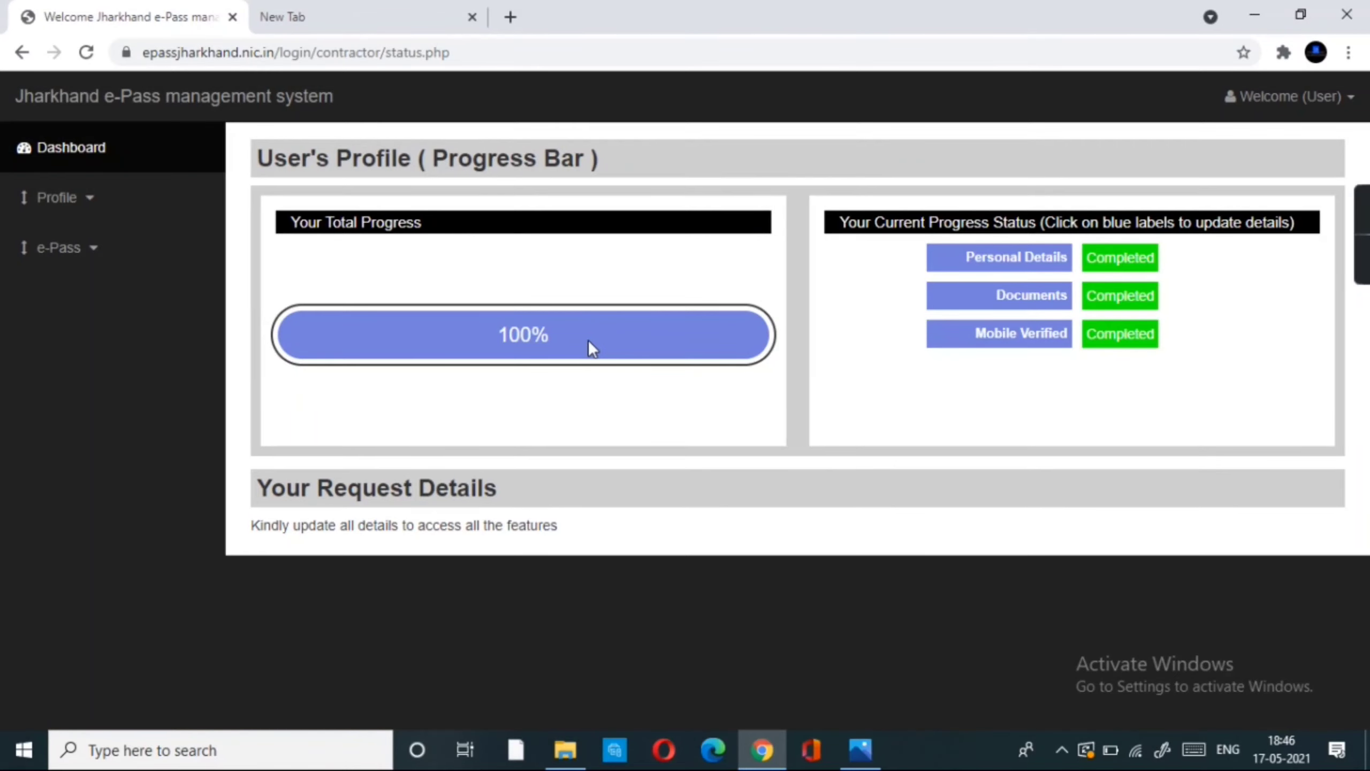
- Expand the e-Pass sidebar menu and choose Apply For e-Pass
{"action": "left_click", "coordinate": [111, 253]}
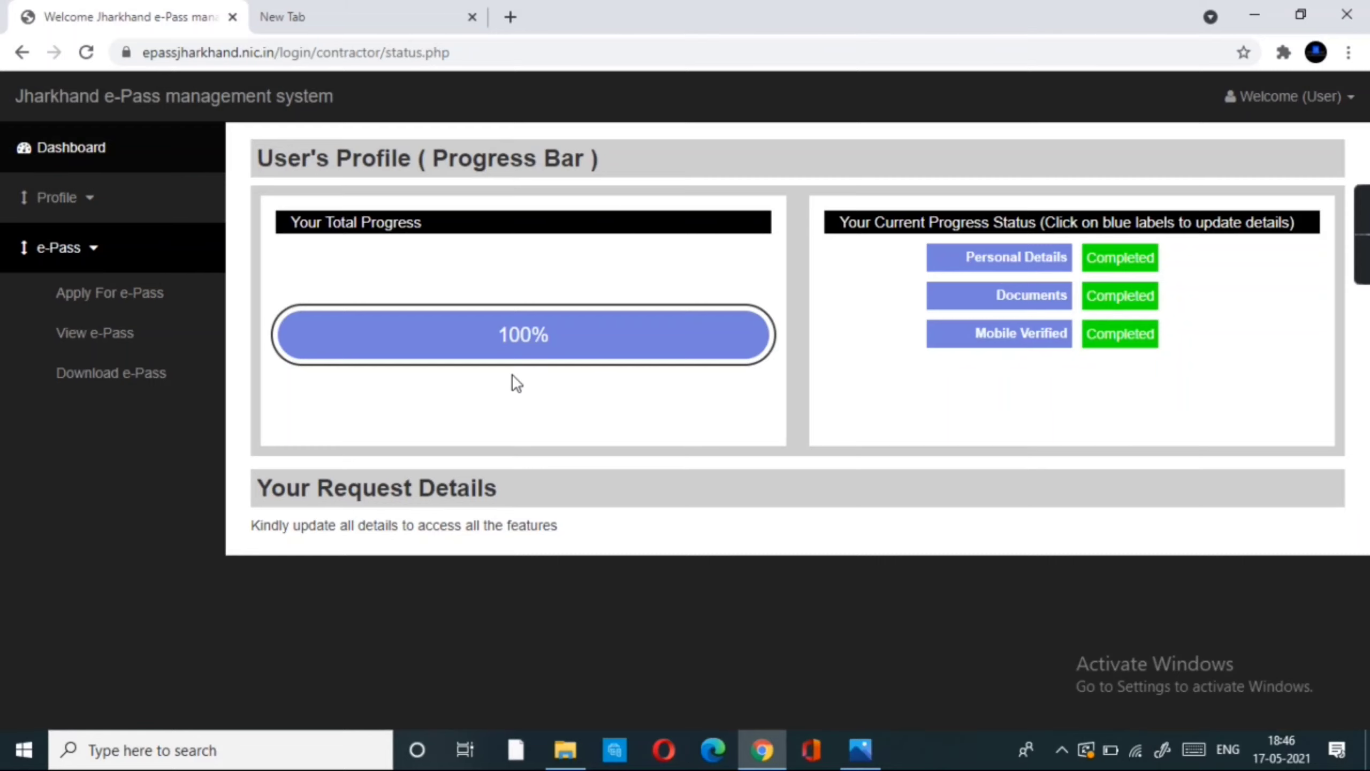
{"action": "left_click", "coordinate": [92, 257]}
{"action": "left_click", "coordinate": [91, 257]}
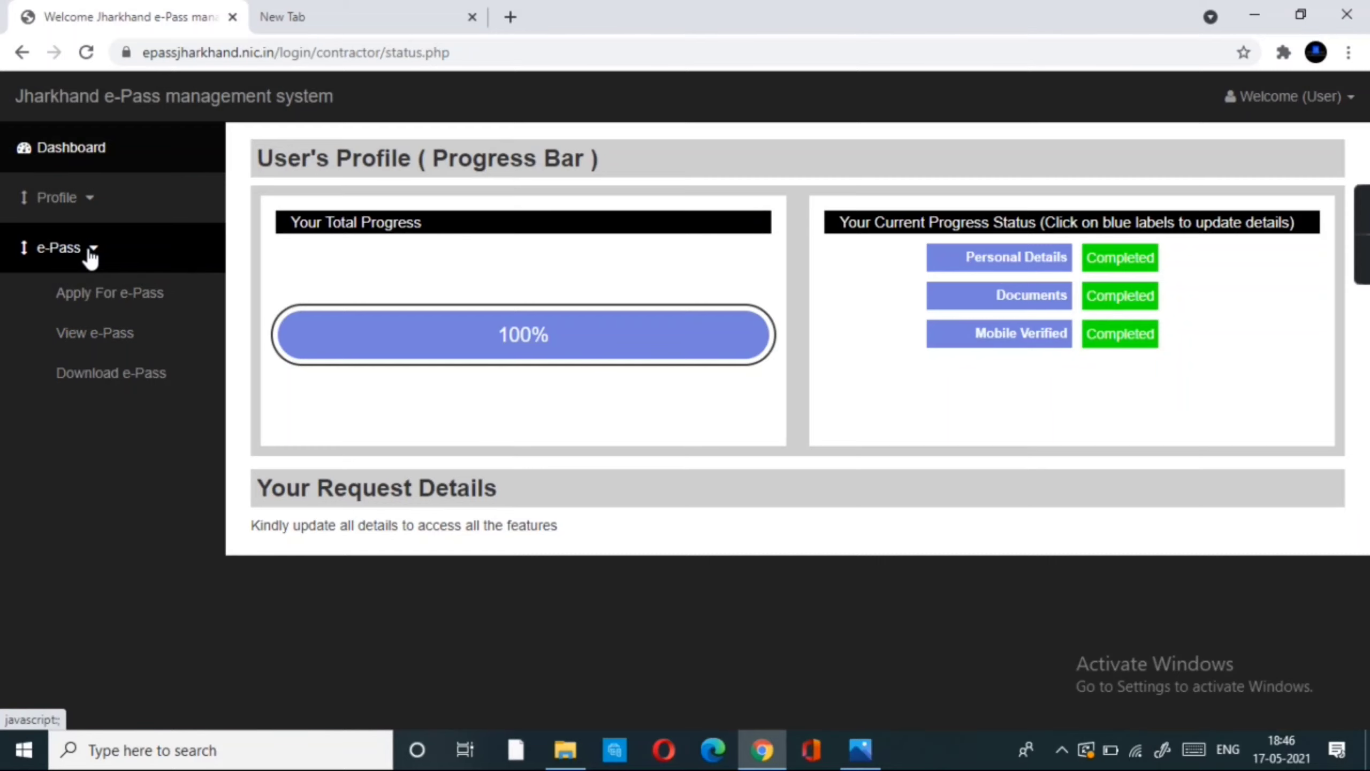
{"action": "left_click", "coordinate": [108, 300]}
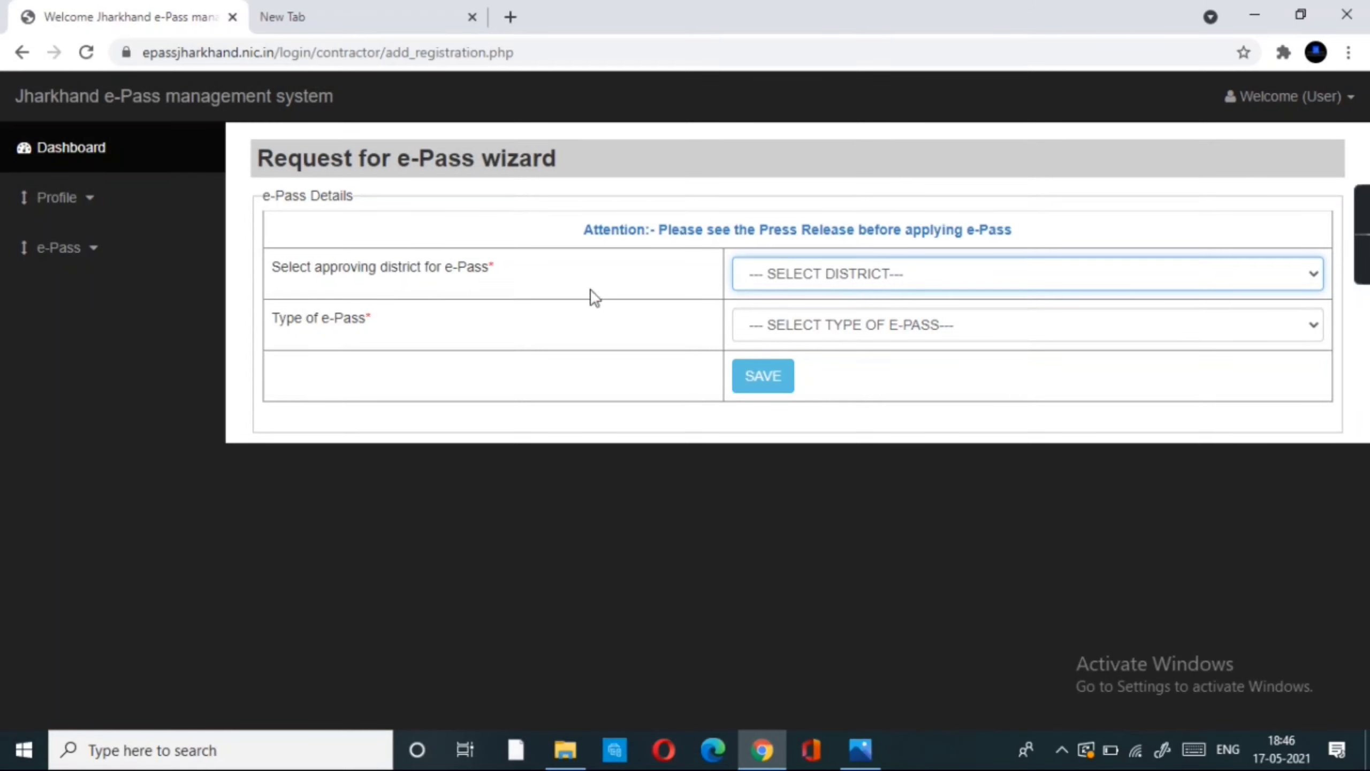
- Set BOKARO as approving district and 'Within the District Boundary' as e-Pass type, then save
{"action": "left_click", "coordinate": [809, 274]}
{"action": "left_click", "coordinate": [787, 314]}
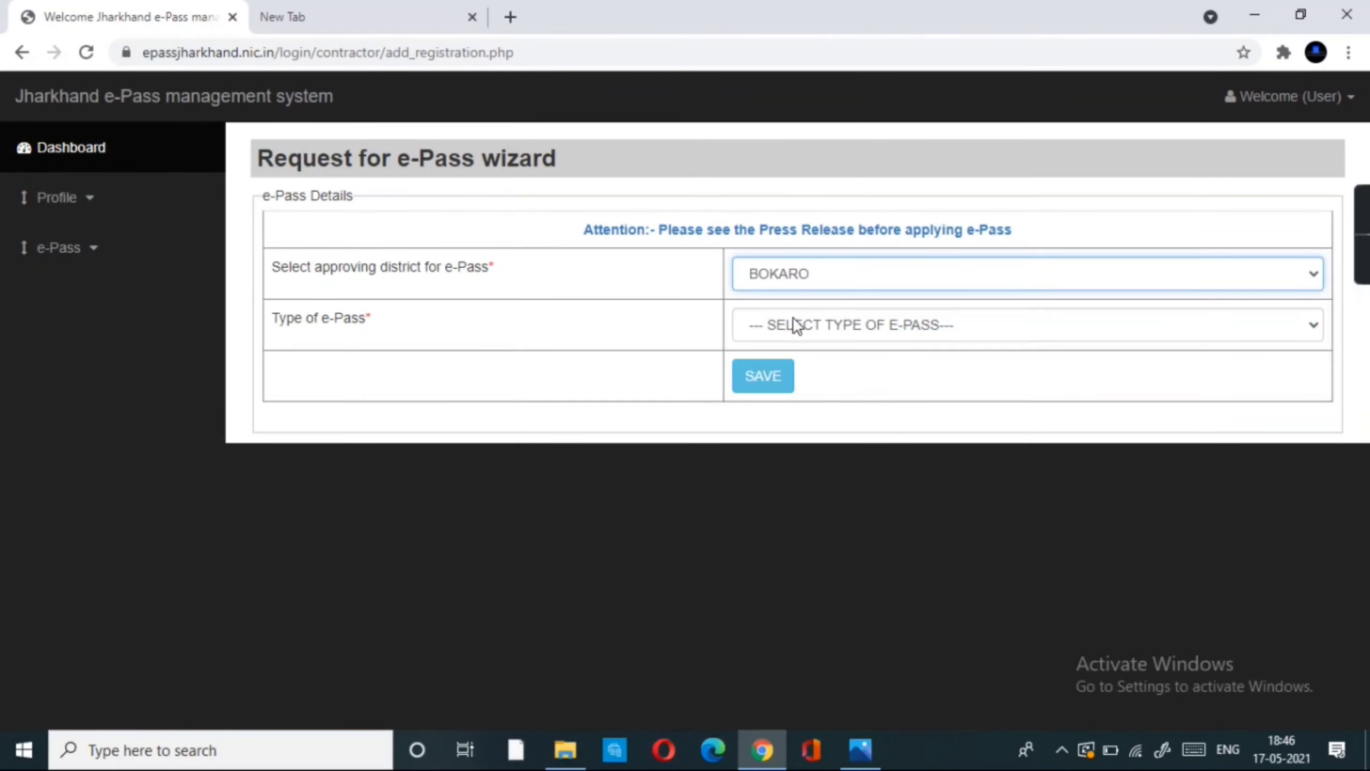
{"action": "left_click", "coordinate": [796, 322]}
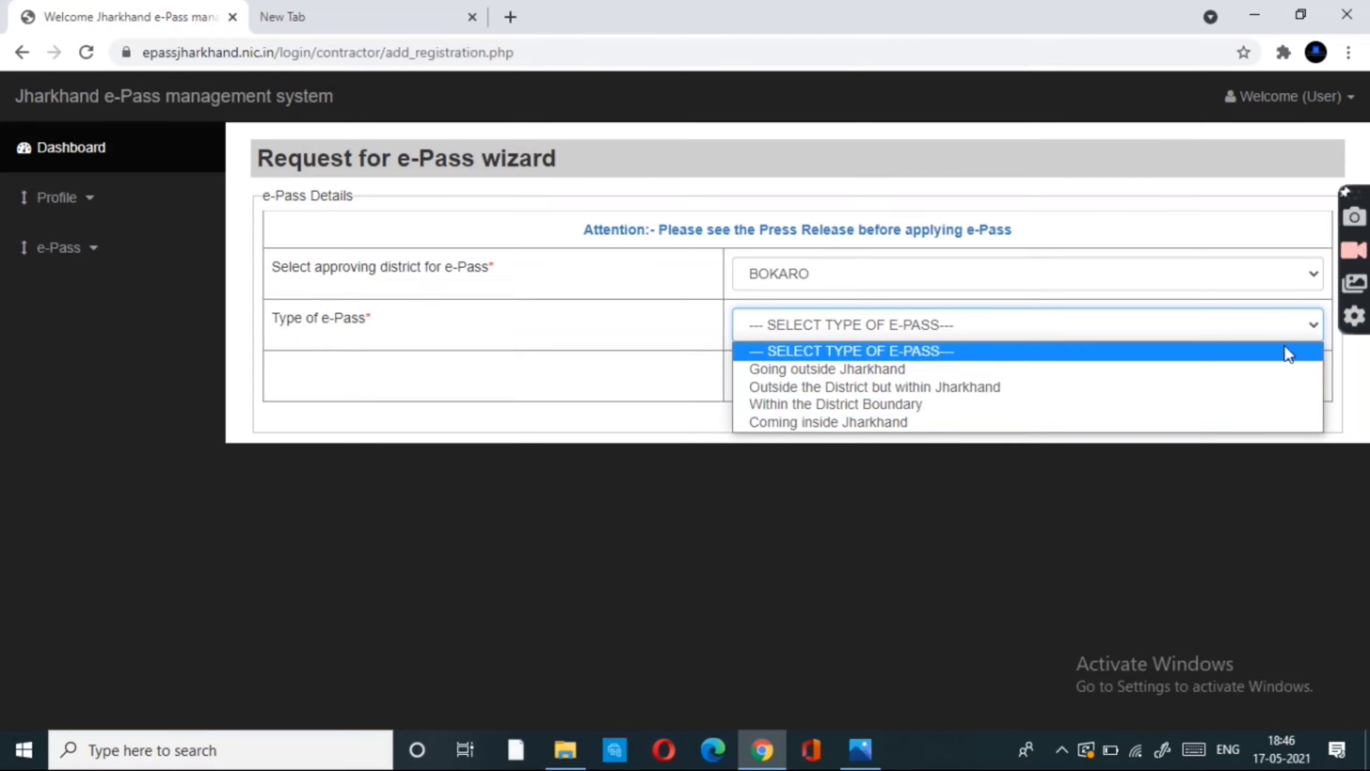
{"action": "left_click", "coordinate": [838, 405]}
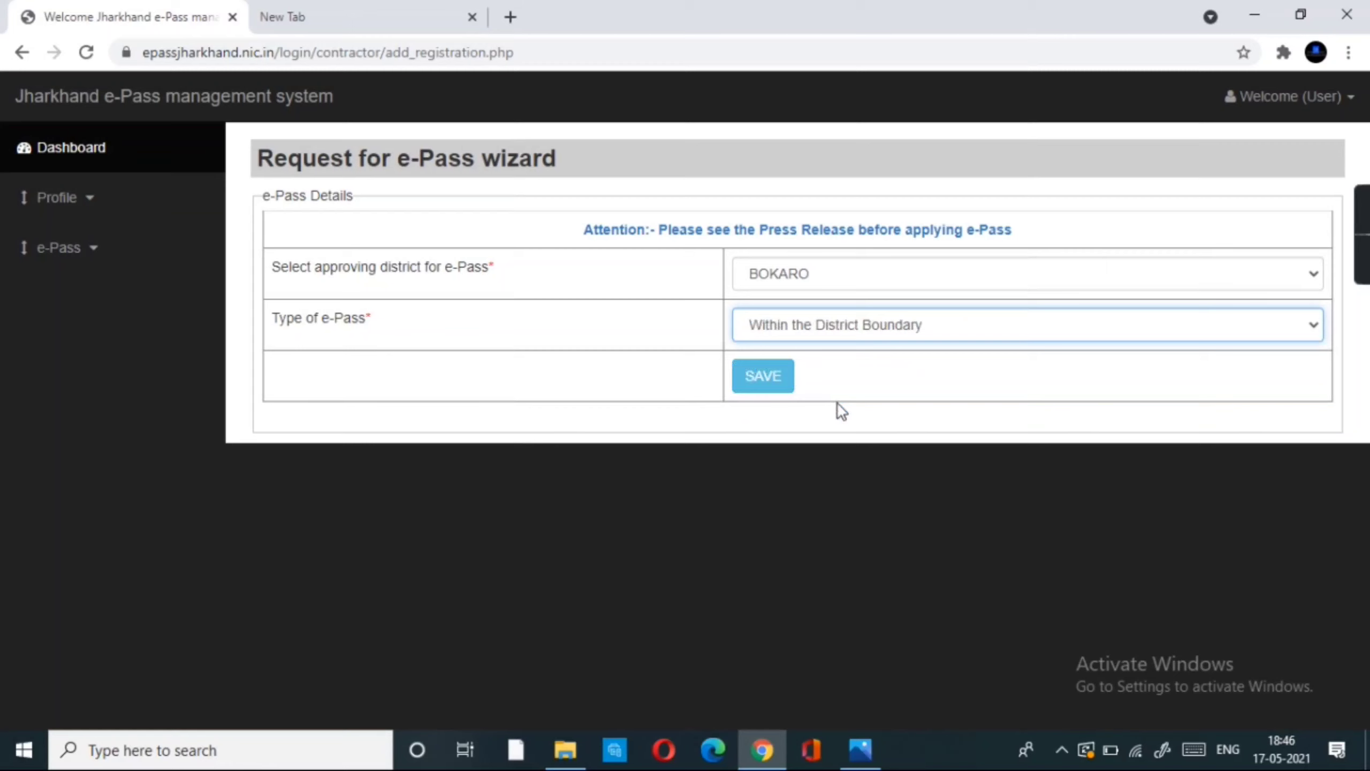
{"action": "left_click", "coordinate": [761, 380]}
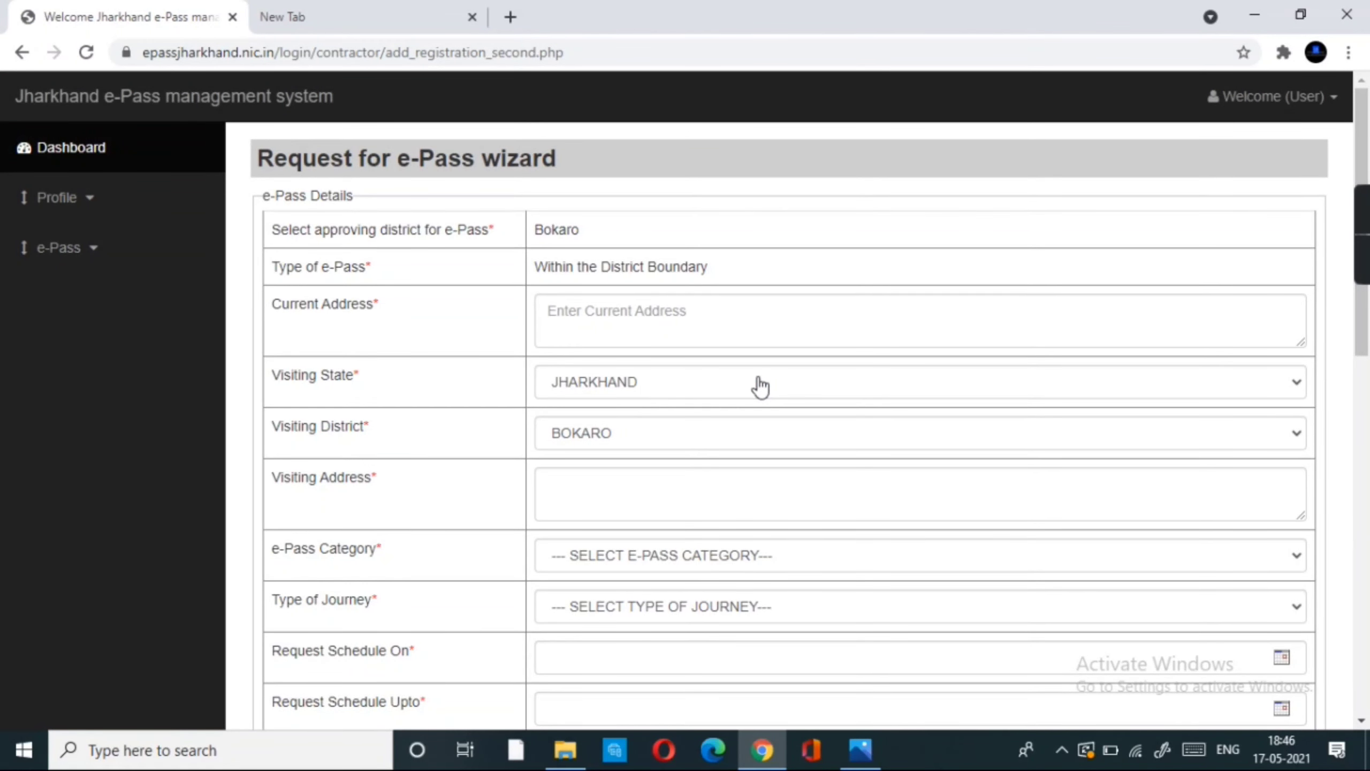
- Fill the current address from the saved address
{"action": "left_click", "coordinate": [608, 312]}
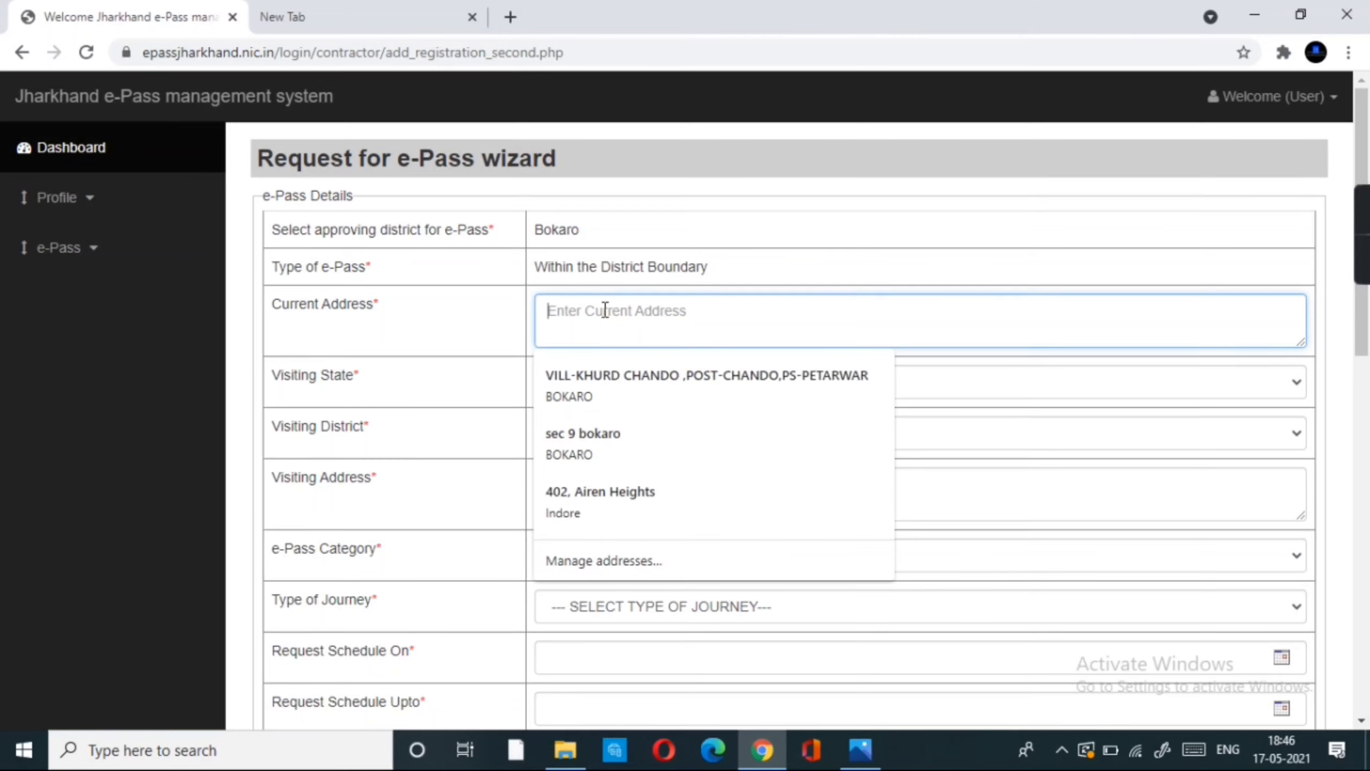
{"action": "left_click", "coordinate": [611, 384]}
{"action": "scroll", "coordinate": [612, 382], "scroll_direction": "down", "scroll_amount": 3}
{"action": "left_click", "coordinate": [606, 320]}
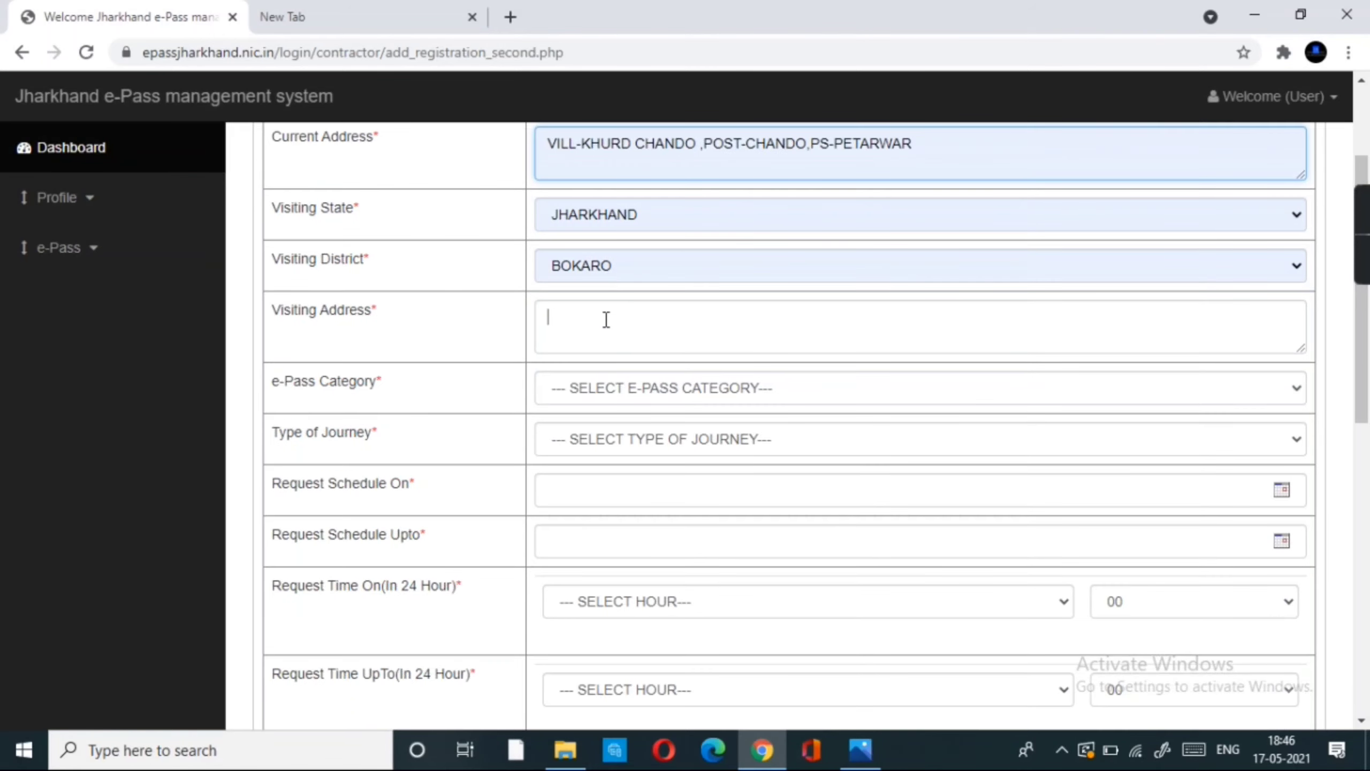
{"action": "scroll", "coordinate": [607, 320], "scroll_direction": "up", "scroll_amount": 3}
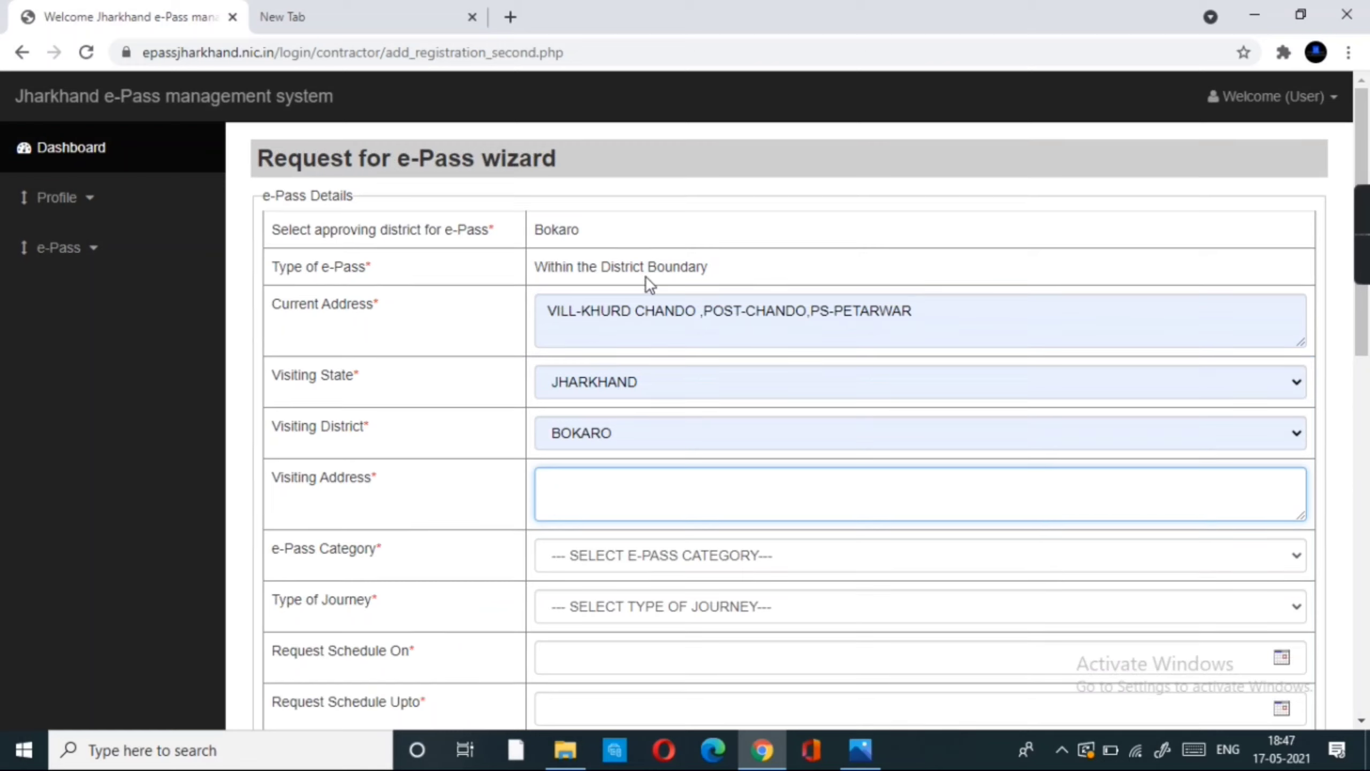
- Enter the visiting address in Bokaro and choose the fruits/vegetables/grocery shop owner/employee category
{"action": "left_click", "coordinate": [602, 507]}
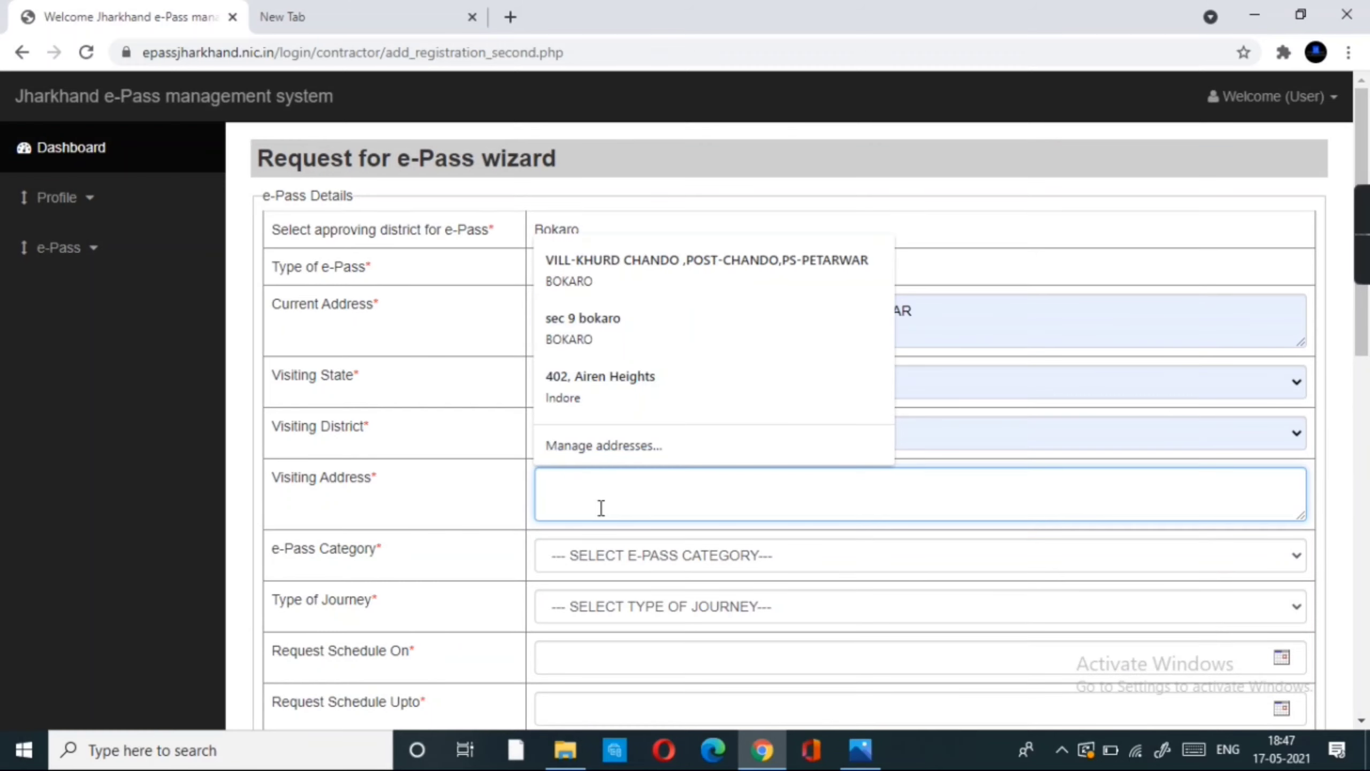
{"action": "type", "text": "jainamore,ba"}
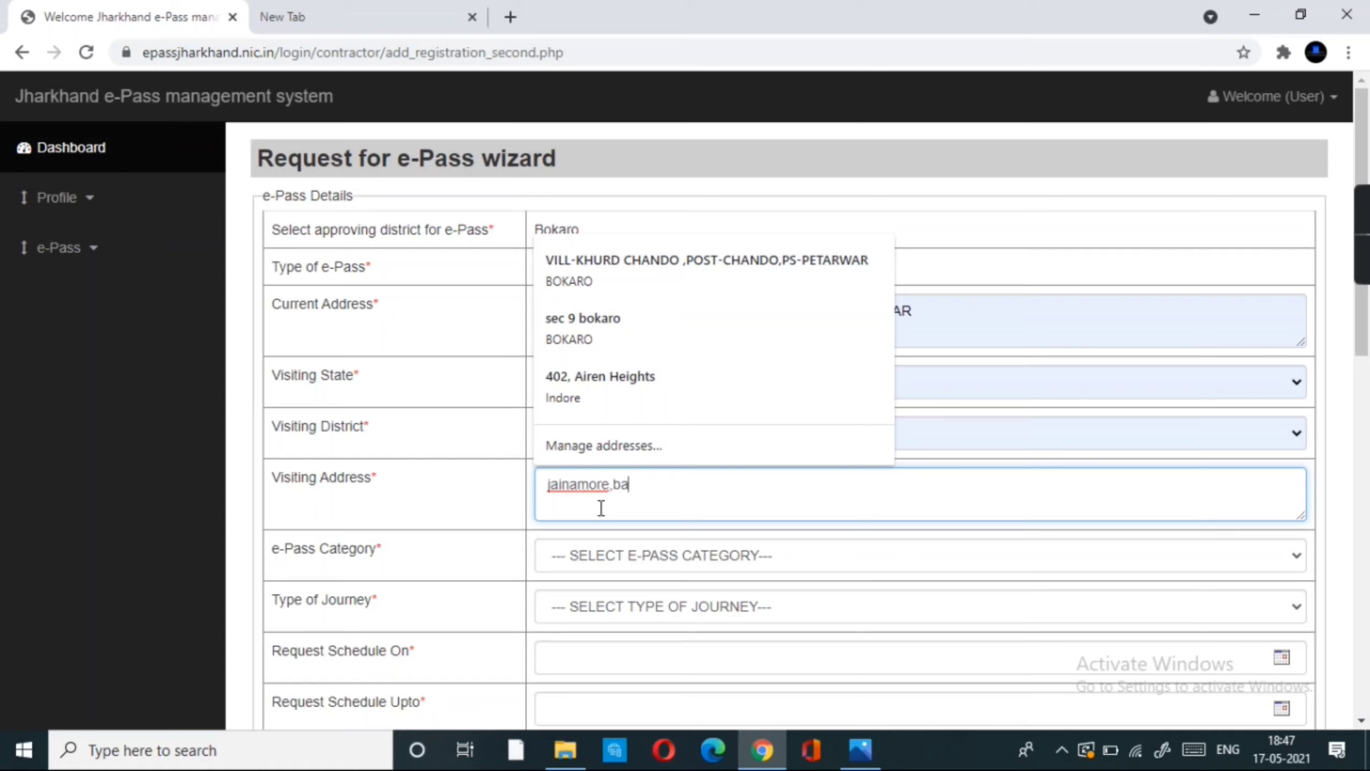
{"action": "type", "text": "hadurpur,bokar"}
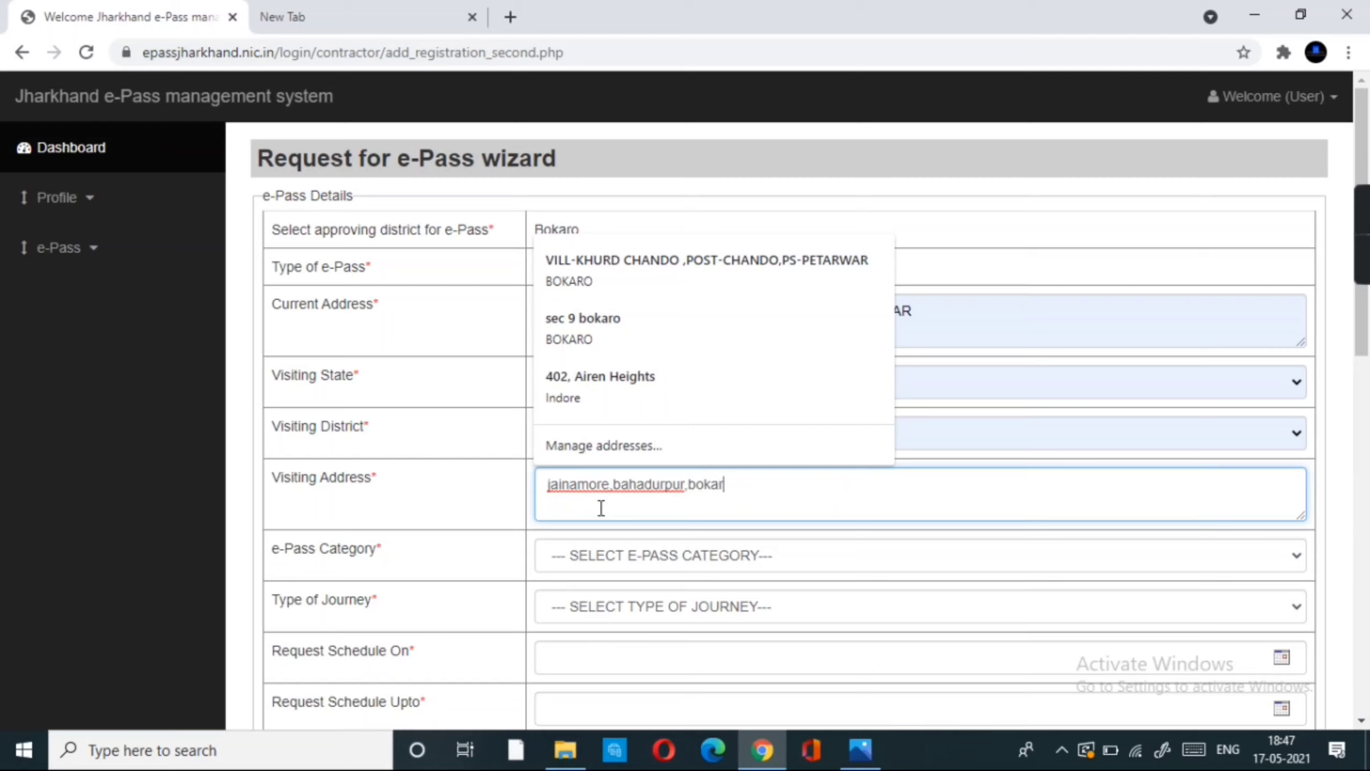
{"action": "type", "text": "o"}
{"action": "left_click", "coordinate": [493, 508]}
{"action": "left_click", "coordinate": [816, 489]}
{"action": "left_click", "coordinate": [749, 559]}
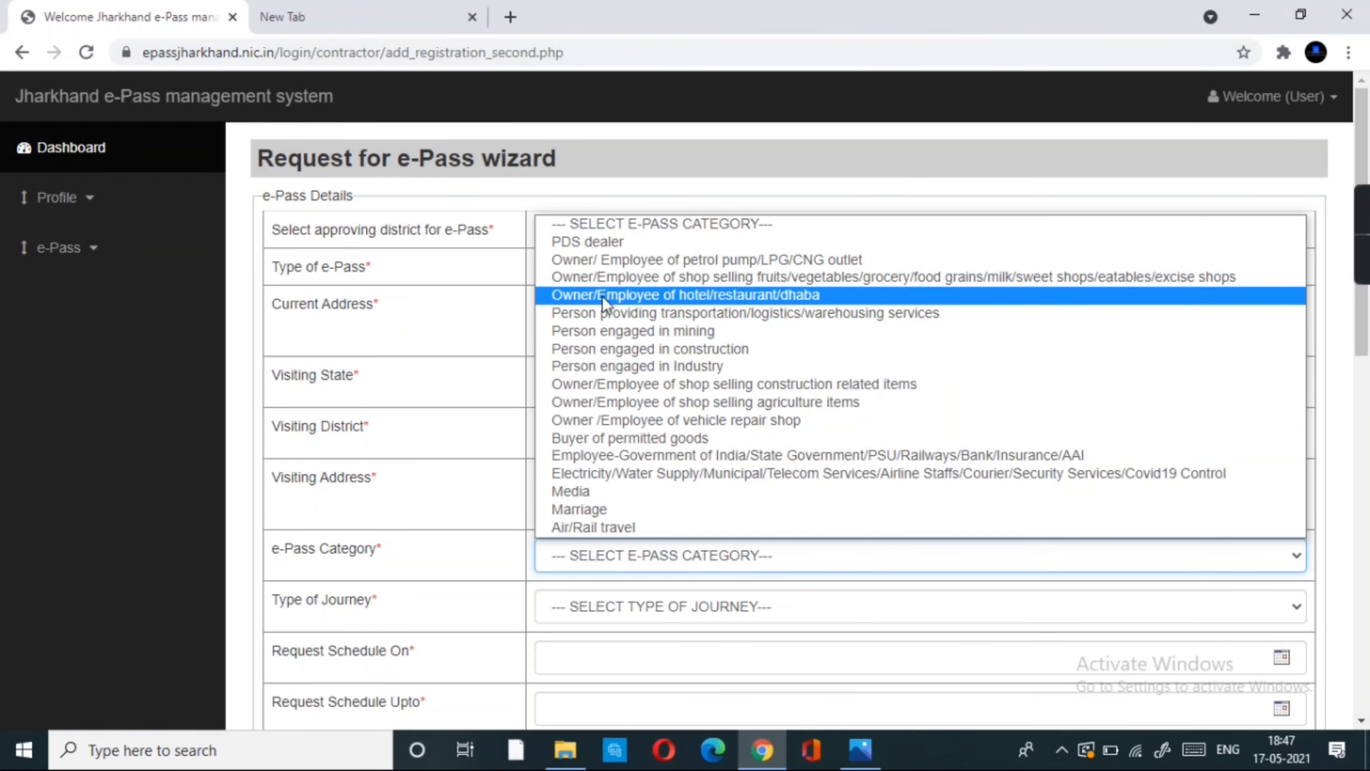
{"action": "left_click", "coordinate": [741, 280]}
{"action": "scroll", "coordinate": [741, 280], "scroll_direction": "down", "scroll_amount": 3}
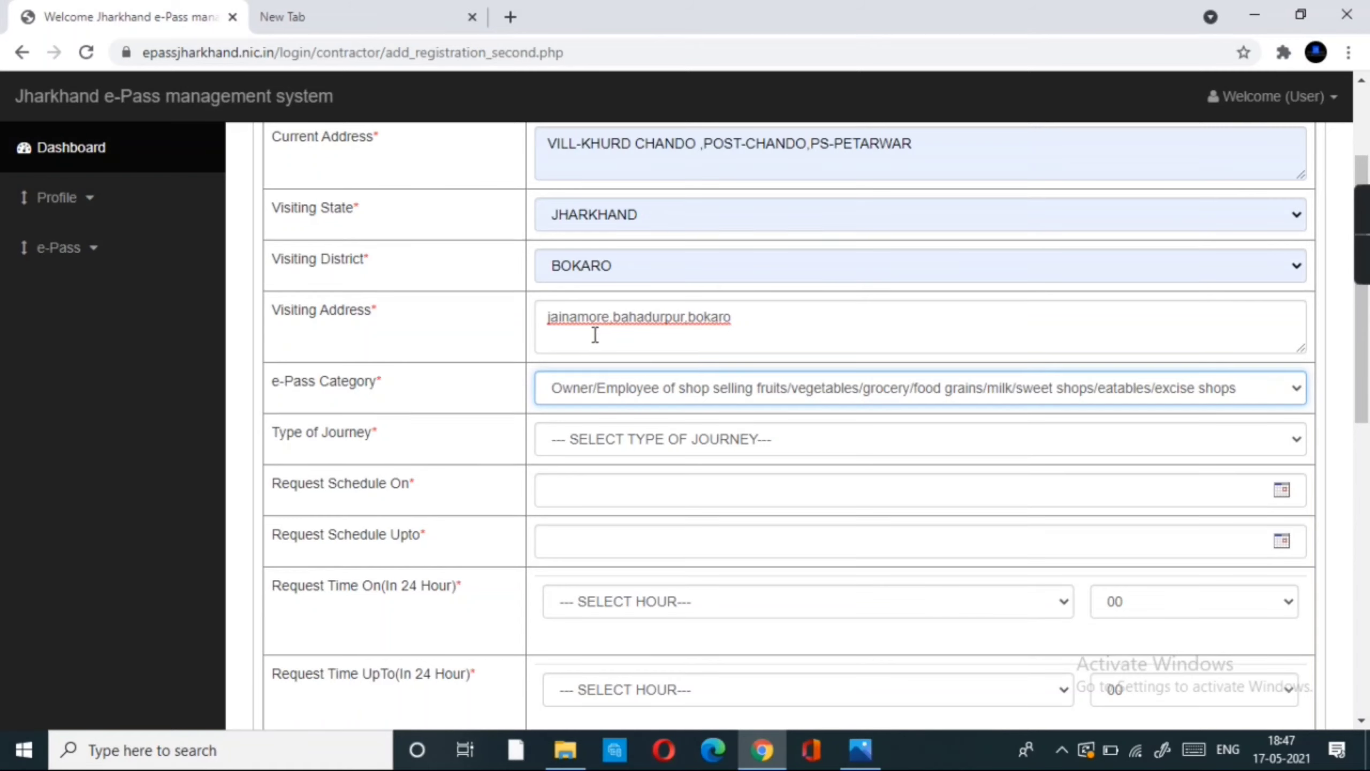
- Choose Visit and Return with dates 18-05-2021 to 26-05-2021
{"action": "left_click", "coordinate": [627, 446]}
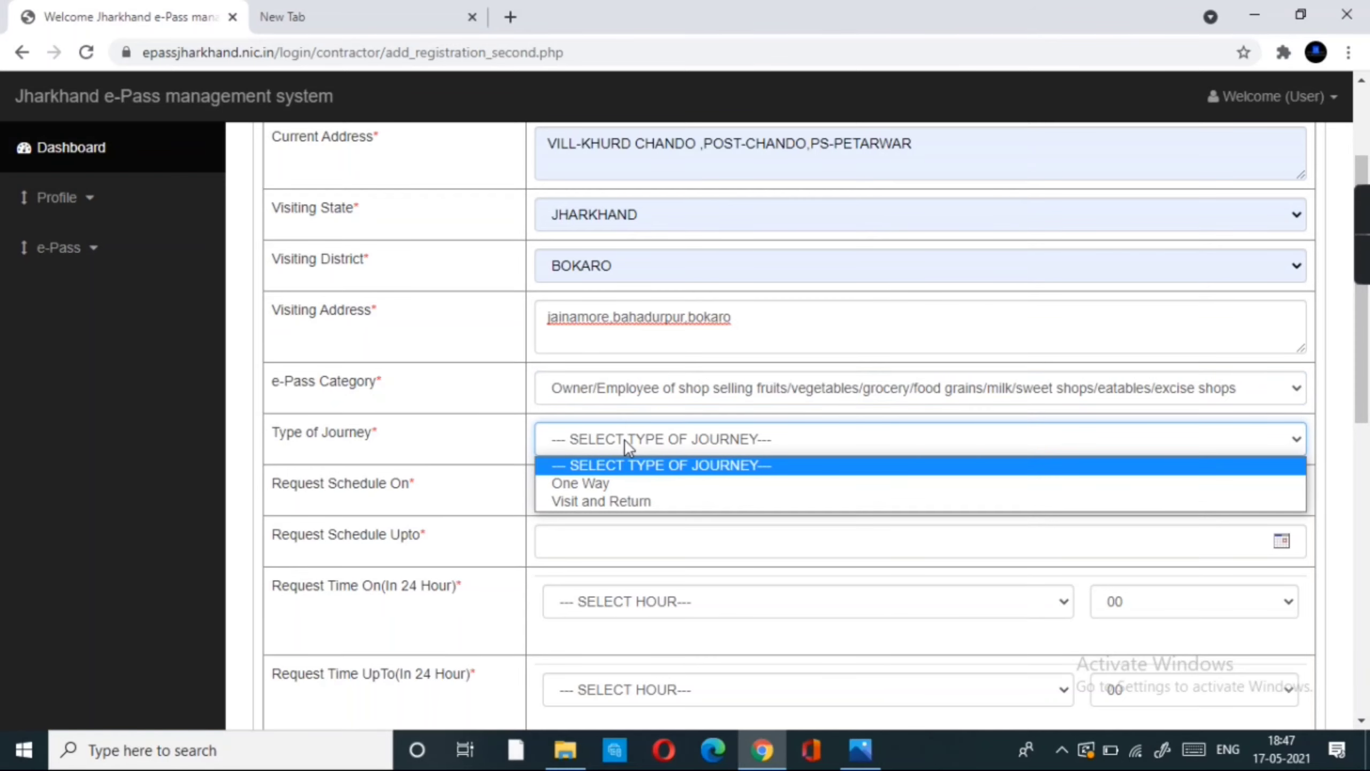
{"action": "left_click", "coordinate": [624, 498]}
{"action": "left_click", "coordinate": [604, 496]}
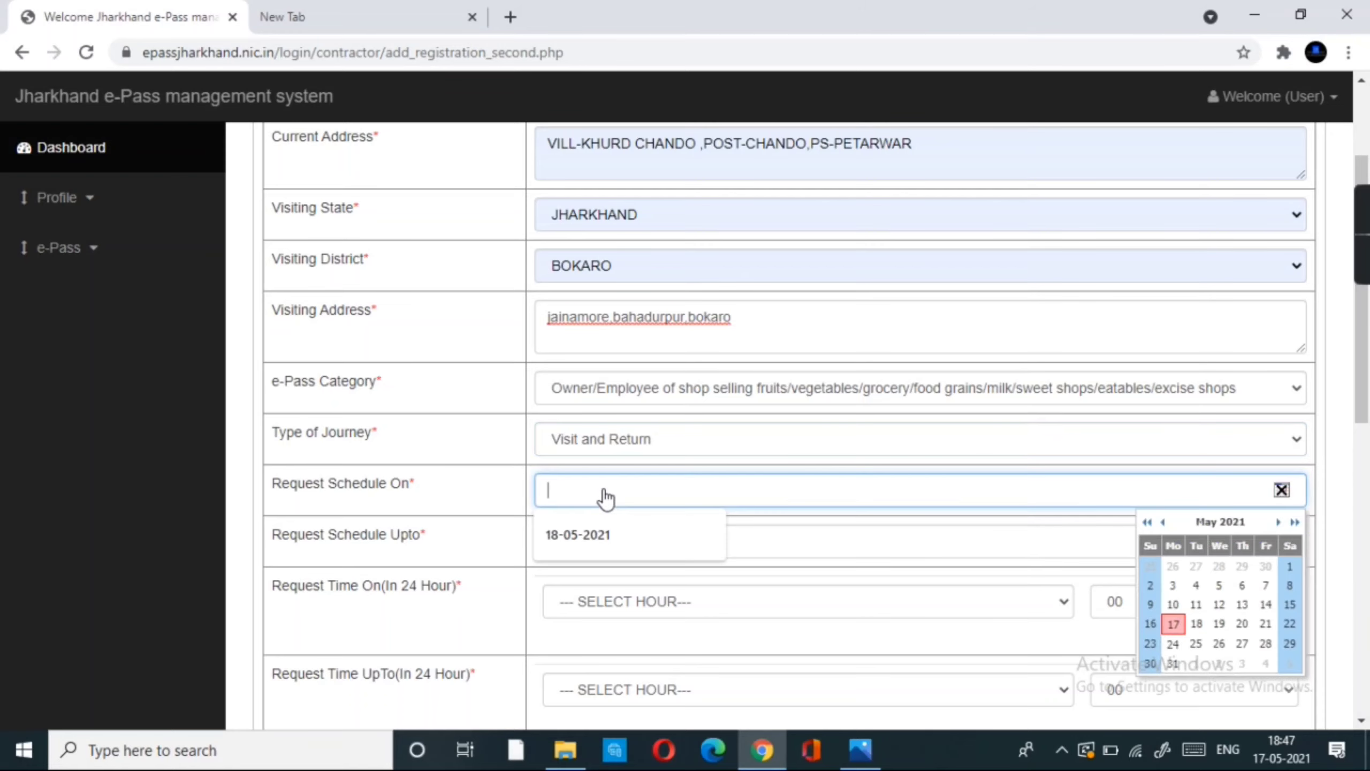
{"action": "left_click", "coordinate": [1197, 628]}
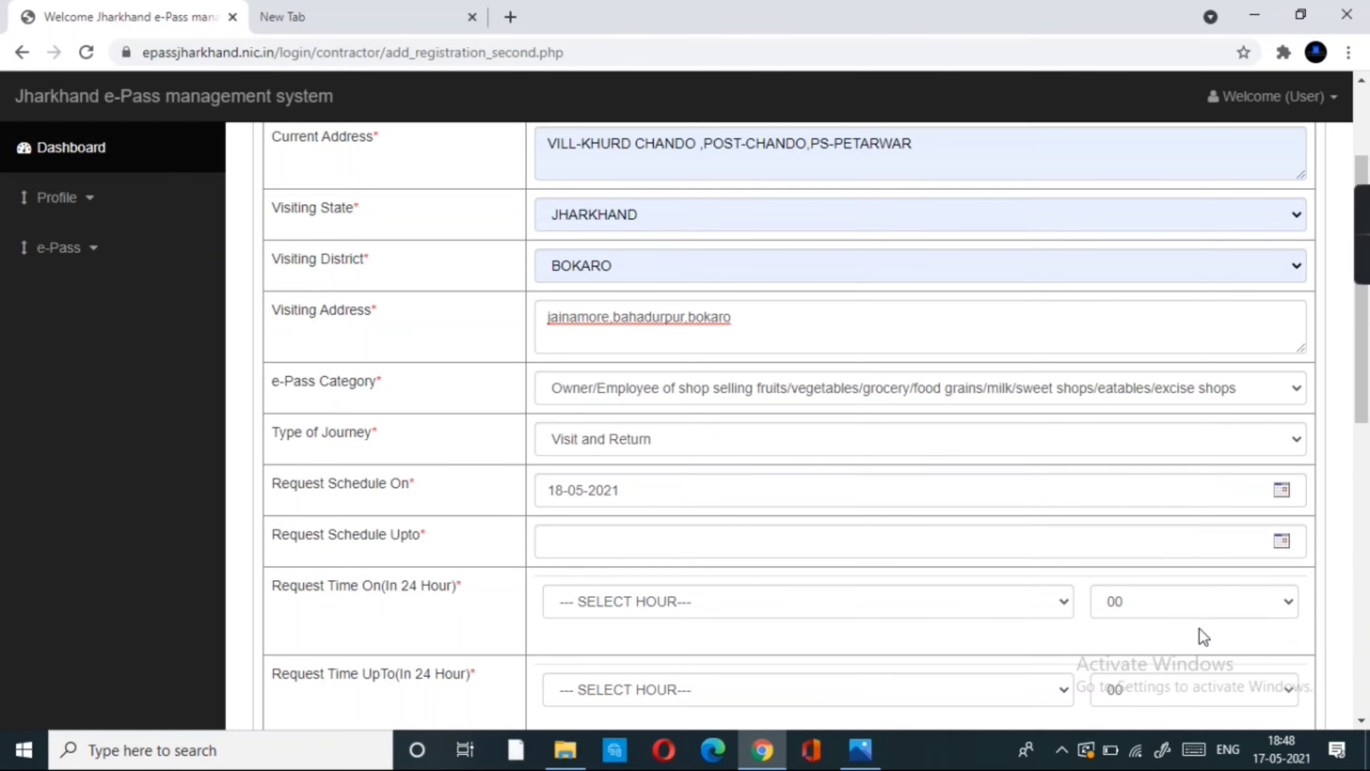
{"action": "left_click", "coordinate": [709, 551]}
{"action": "left_click", "coordinate": [616, 599]}
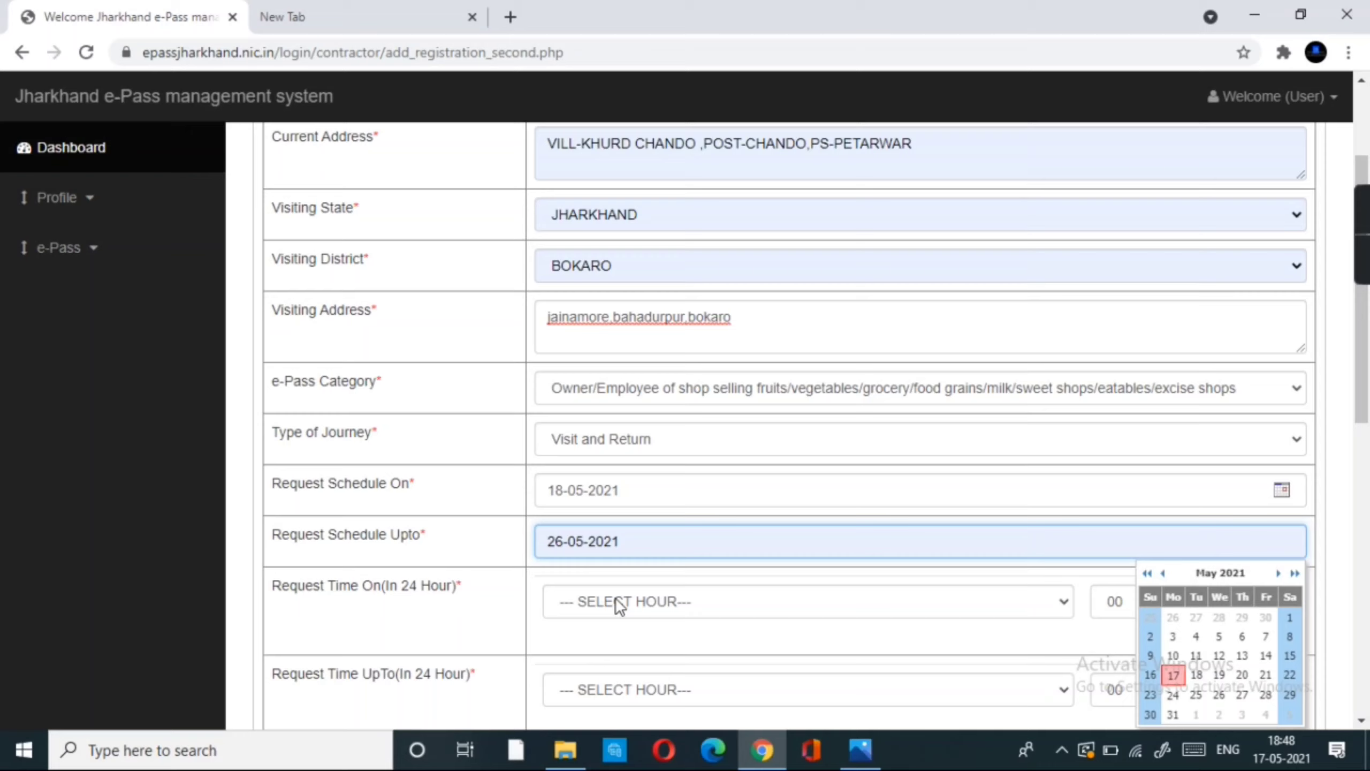
- Set the travel hours from 8 to 18
{"action": "left_click", "coordinate": [619, 603]}
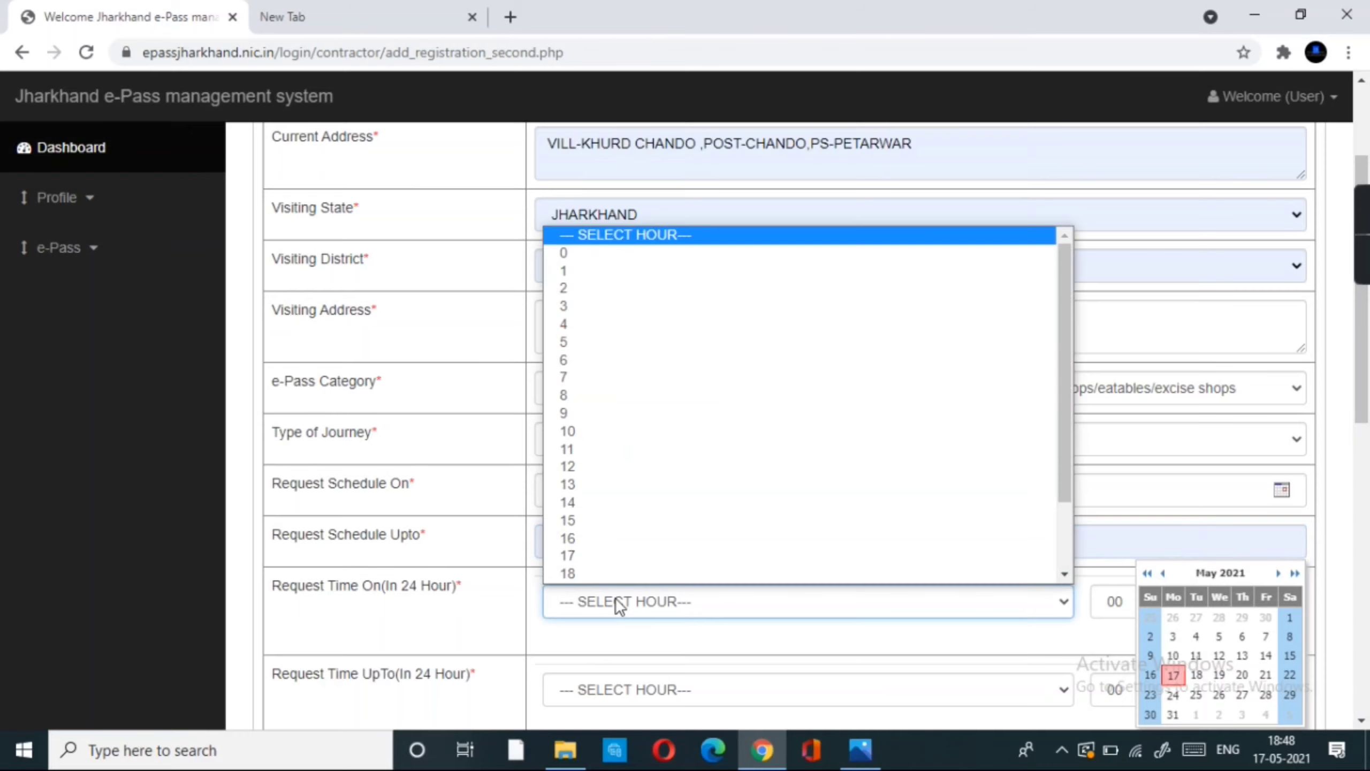
{"action": "left_click", "coordinate": [592, 408]}
{"action": "scroll", "coordinate": [636, 566], "scroll_direction": "down", "scroll_amount": 3}
{"action": "left_click", "coordinate": [641, 526]}
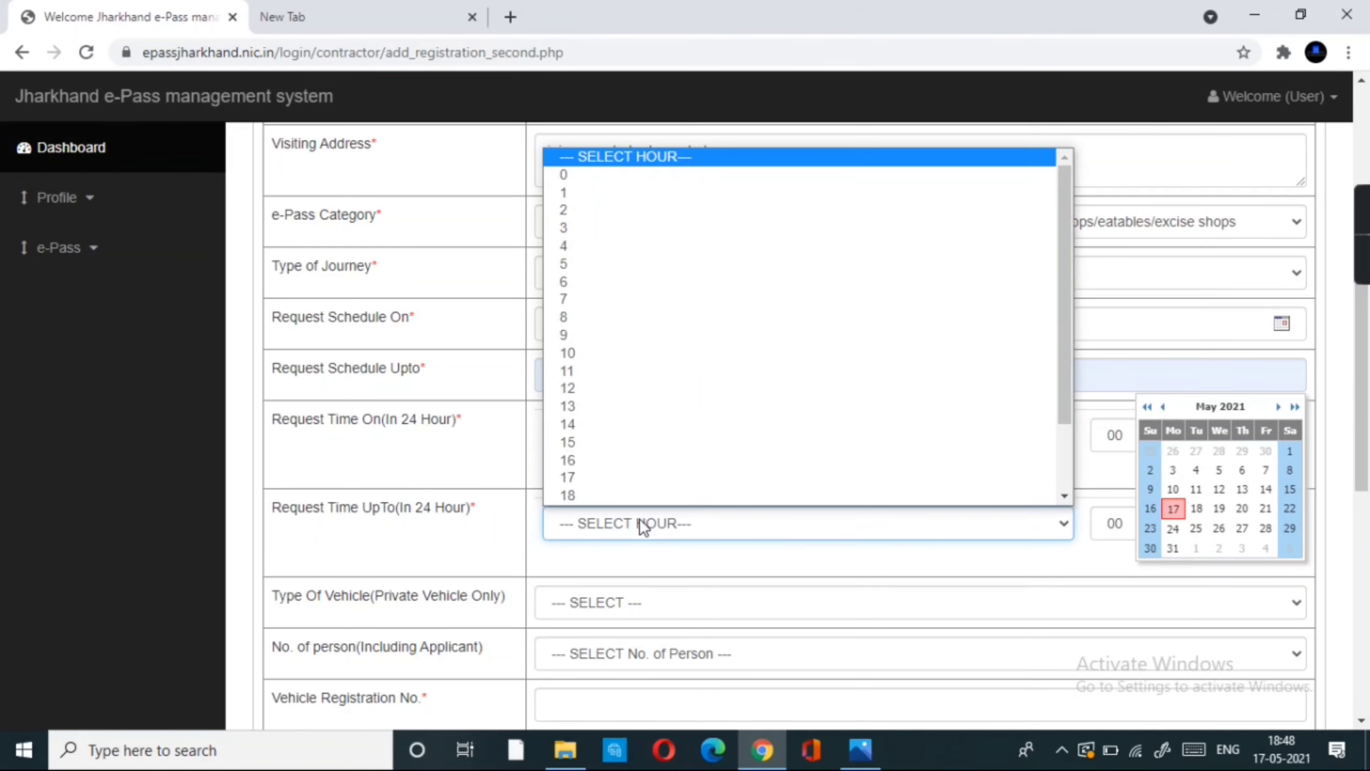
{"action": "scroll", "coordinate": [611, 474], "scroll_direction": "down", "scroll_amount": 1}
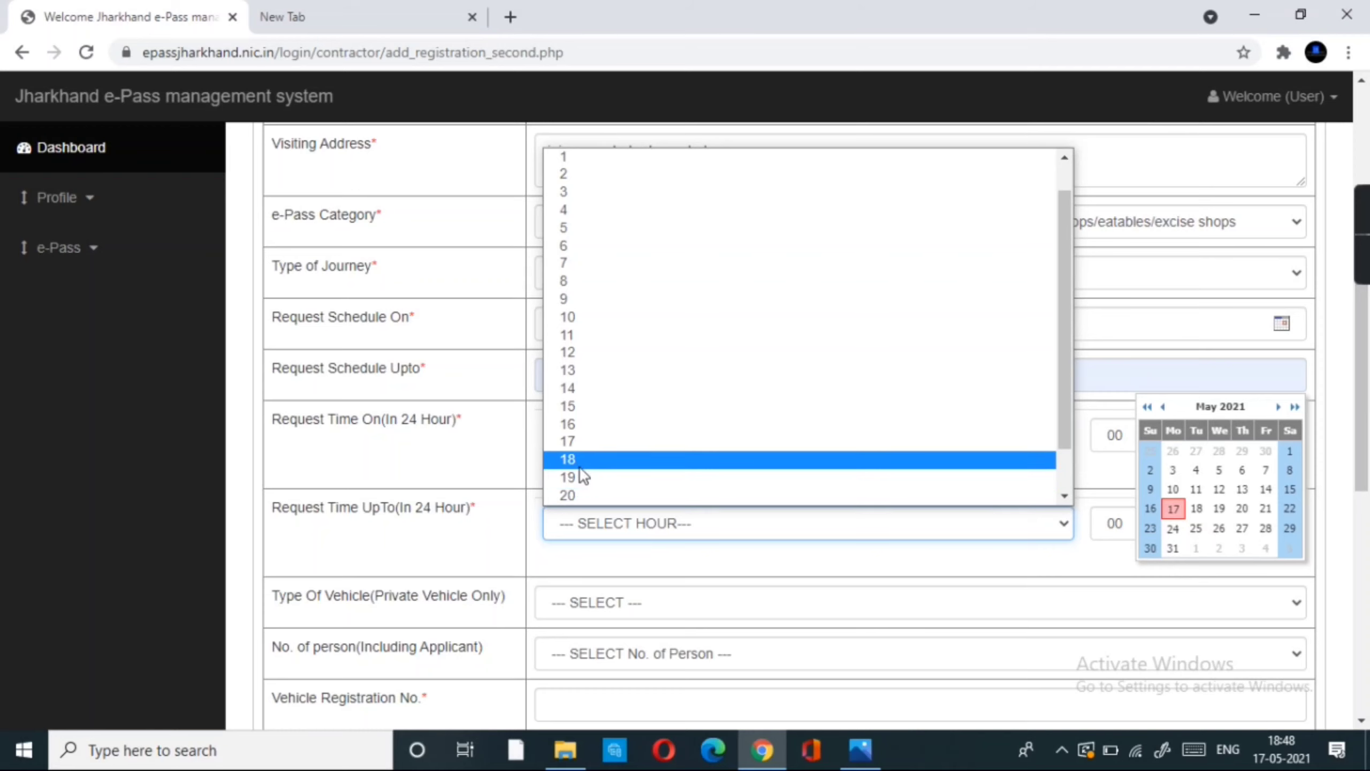
{"action": "left_click", "coordinate": [580, 463]}
{"action": "scroll", "coordinate": [580, 466], "scroll_direction": "down", "scroll_amount": 3}
- Choose TWO WHEELER and fill in the saved vehicle registration number
{"action": "left_click", "coordinate": [615, 446]}
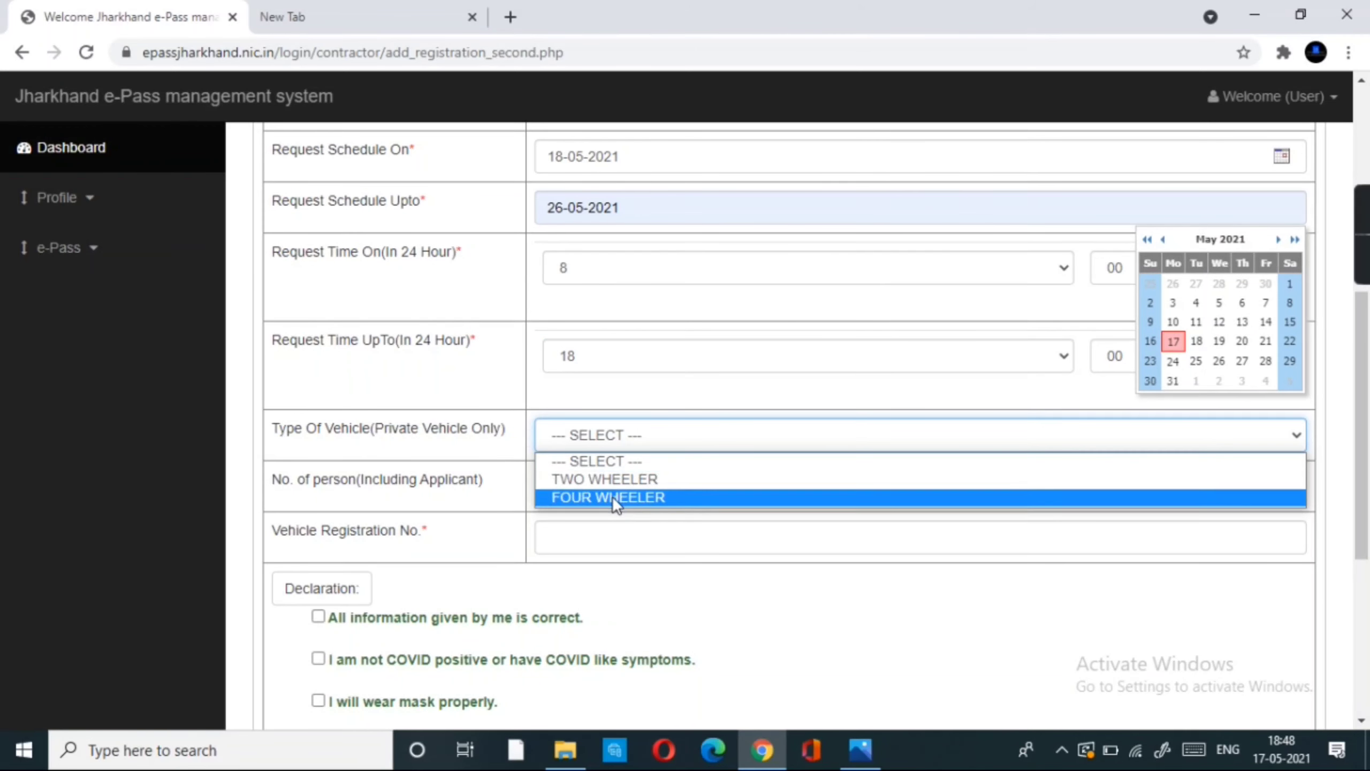
{"action": "left_click", "coordinate": [622, 479]}
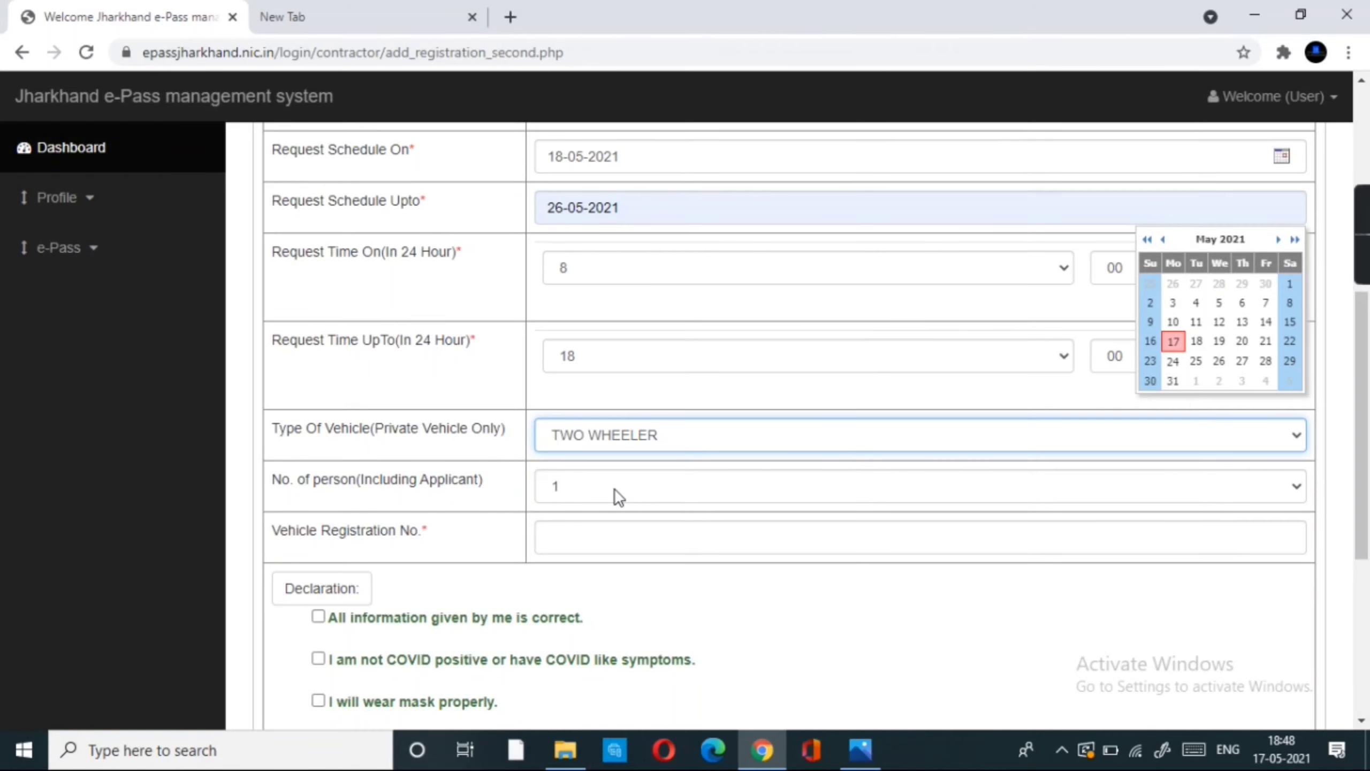
{"action": "left_click", "coordinate": [598, 541]}
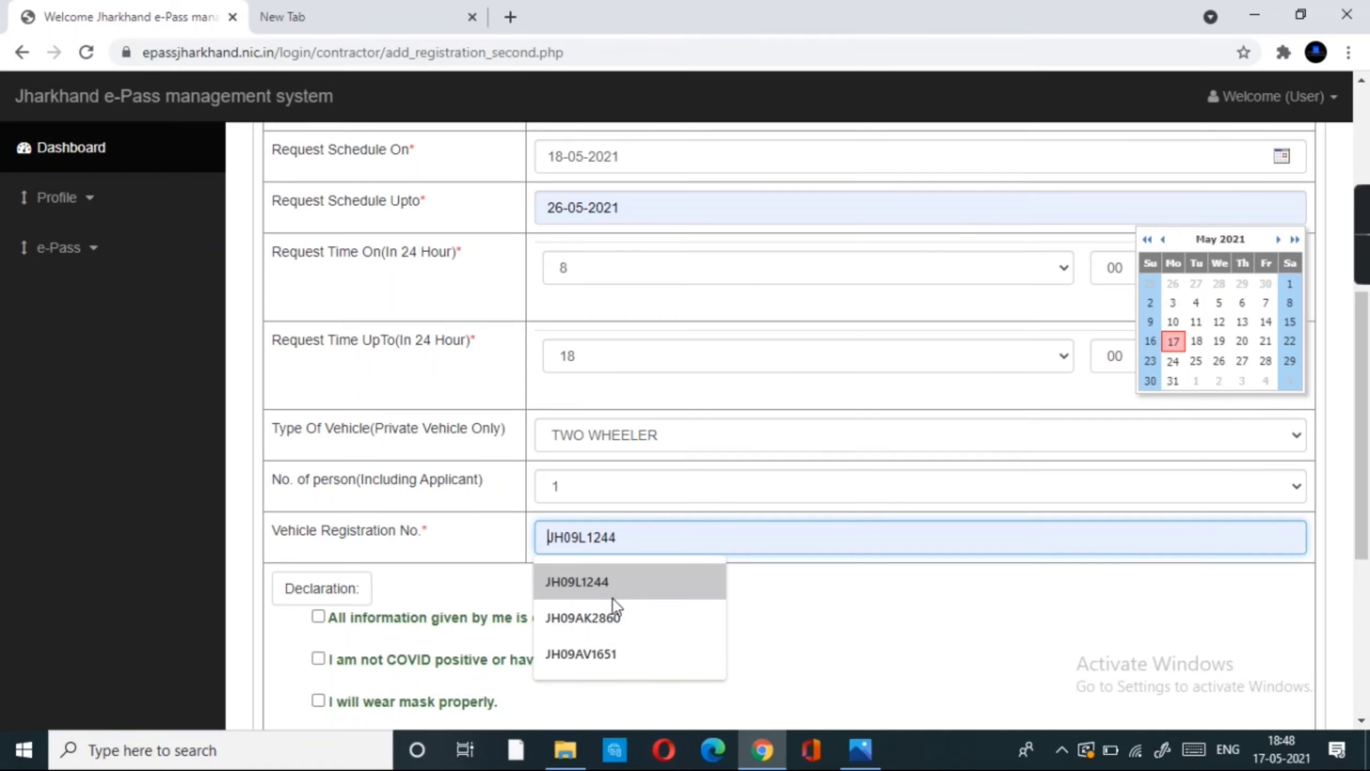
{"action": "left_click", "coordinate": [602, 623]}
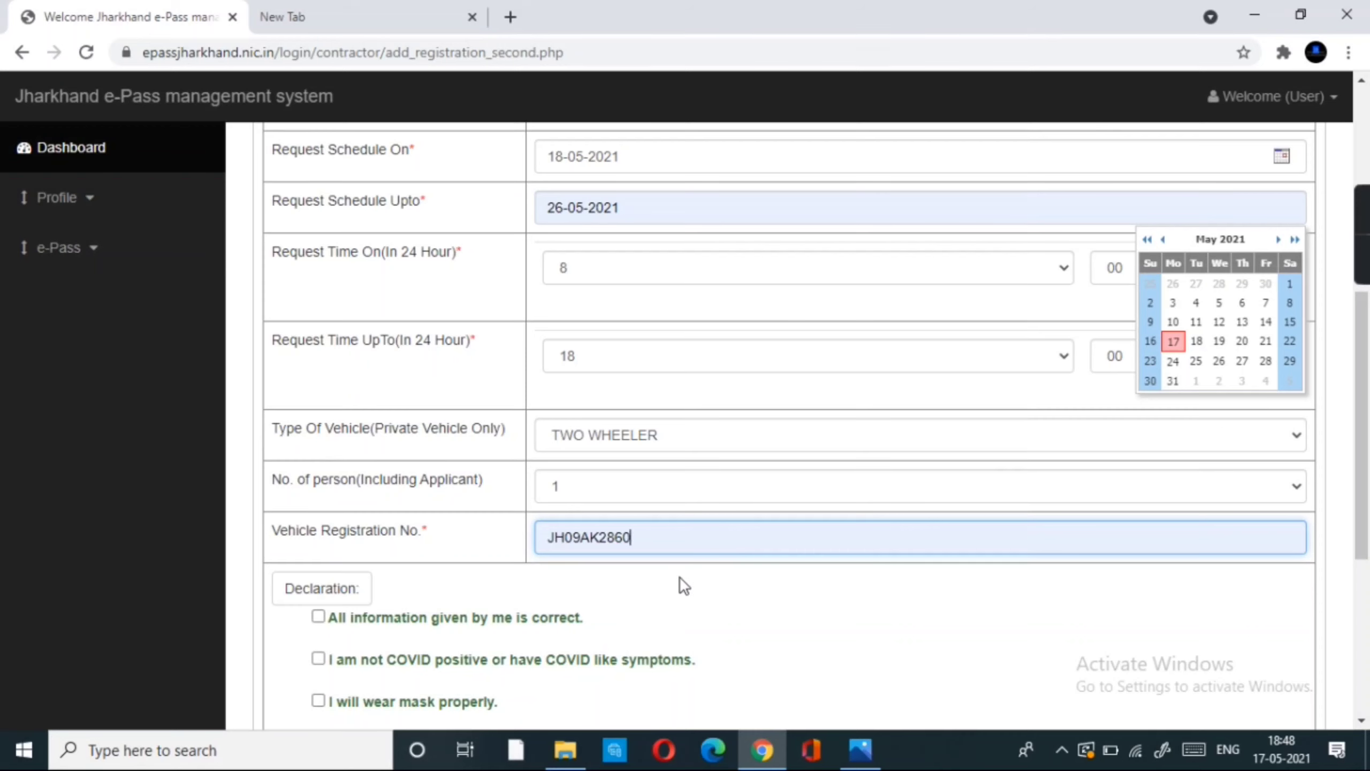
- Tick all six declarations, from correct information to the Covid-19 terms, and submit the request
{"action": "scroll", "coordinate": [553, 577], "scroll_direction": "down", "scroll_amount": 3}
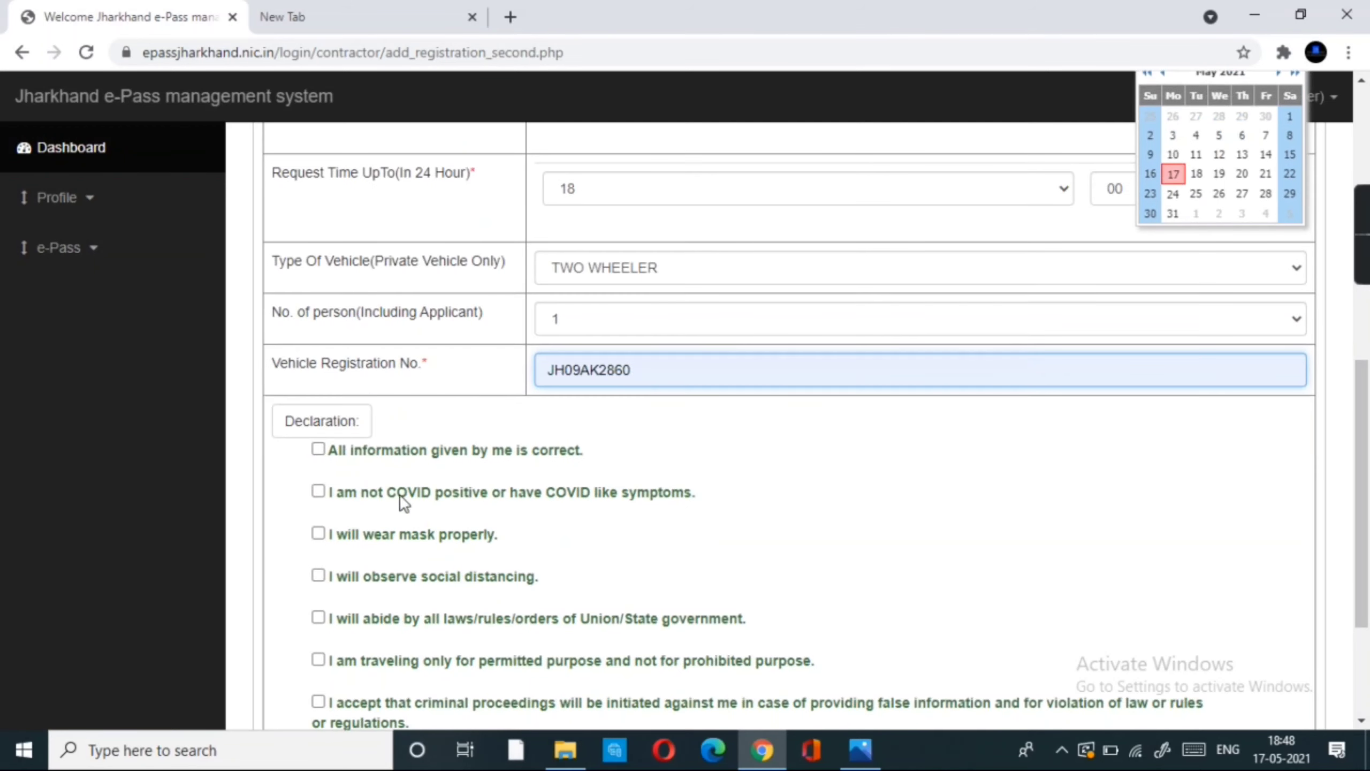
{"action": "left_click", "coordinate": [317, 448]}
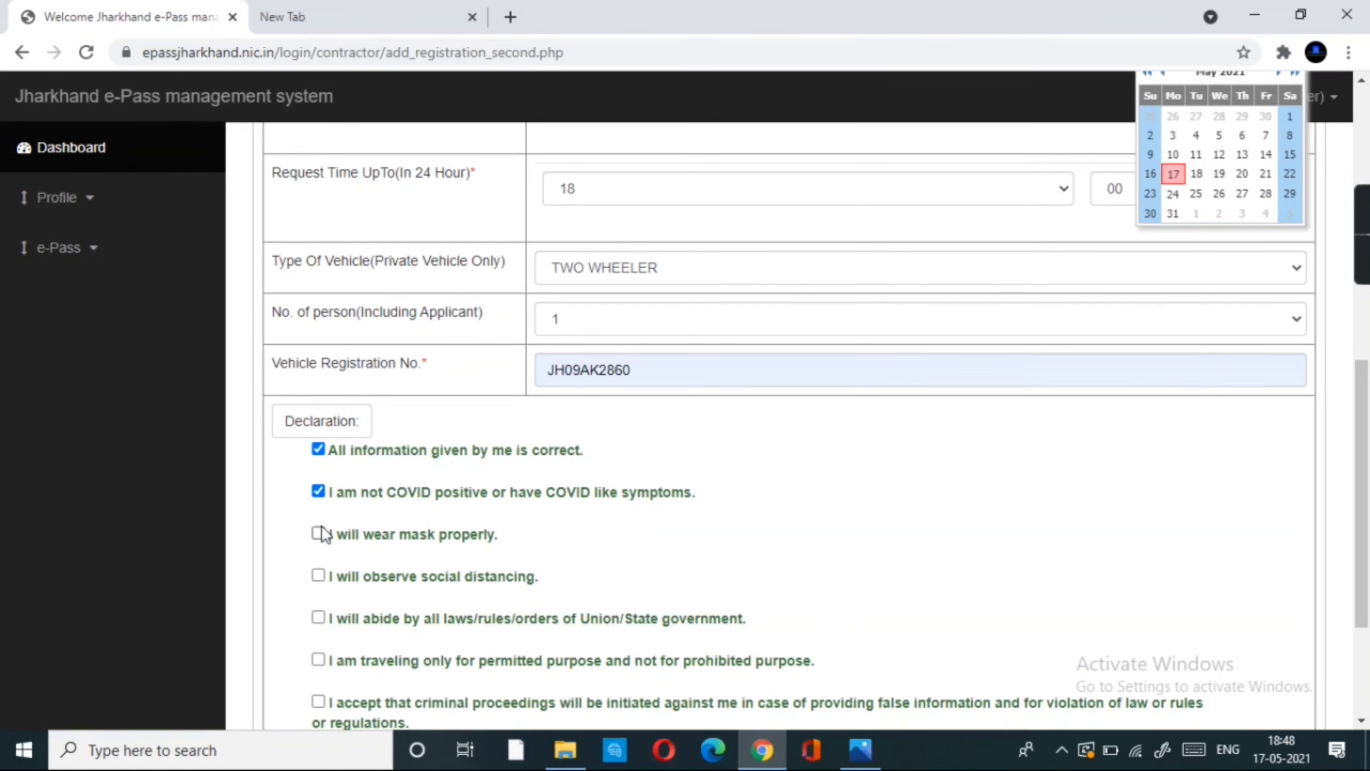
{"action": "left_click", "coordinate": [318, 533]}
{"action": "scroll", "coordinate": [321, 535], "scroll_direction": "down", "scroll_amount": 3}
{"action": "left_click", "coordinate": [318, 409]}
{"action": "left_click", "coordinate": [318, 451]}
{"action": "left_click", "coordinate": [319, 494]}
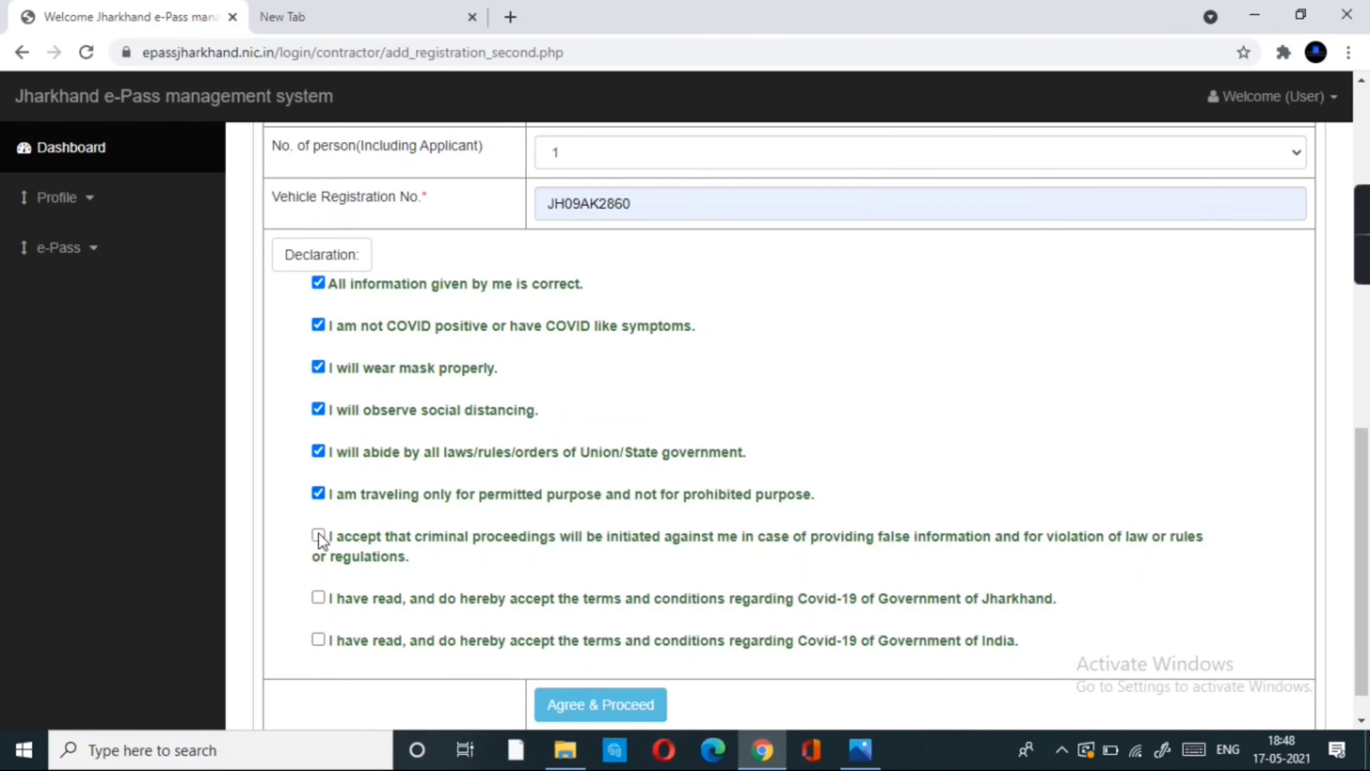
{"action": "left_click", "coordinate": [318, 640]}
{"action": "scroll", "coordinate": [321, 637], "scroll_direction": "down", "scroll_amount": 1}
{"action": "left_click", "coordinate": [603, 663]}
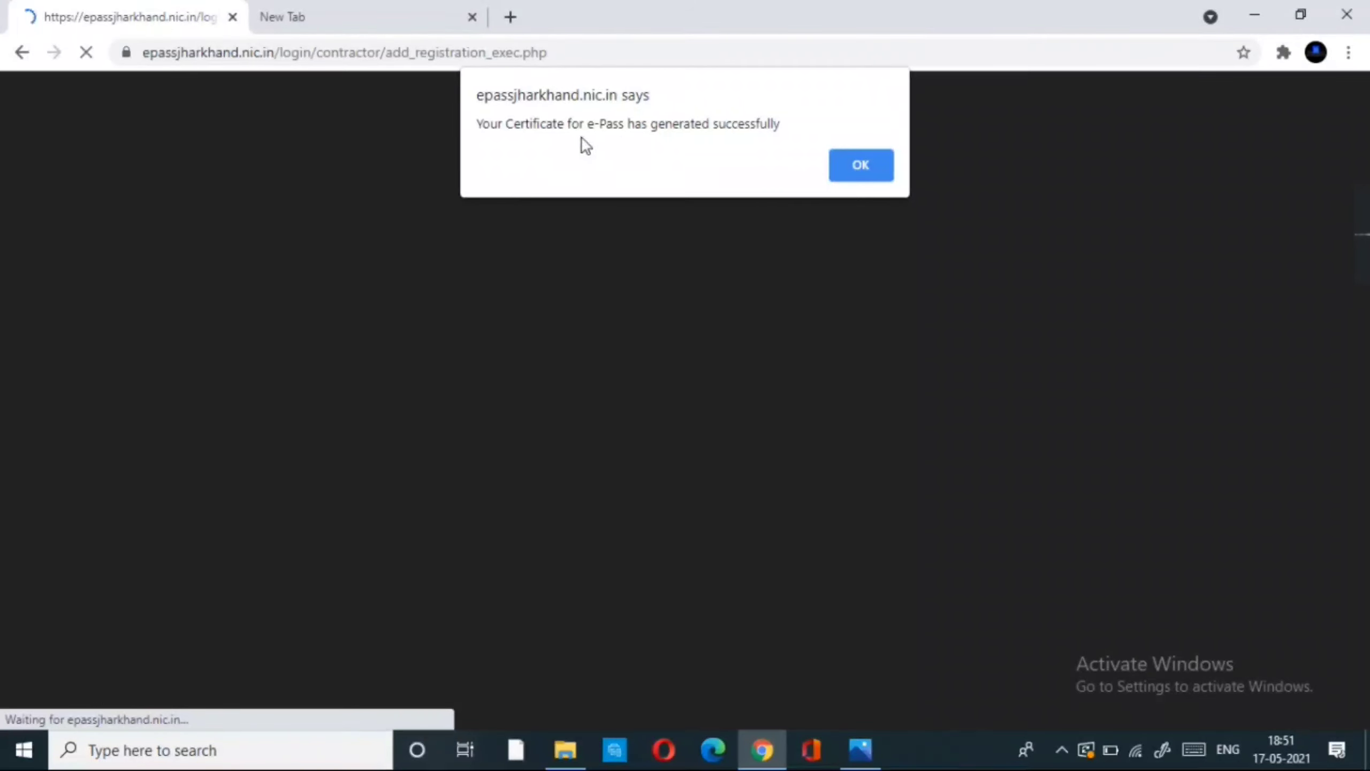
- Dismiss the certificate success message and go to View e-Pass under e-Pass
{"action": "left_click", "coordinate": [858, 171]}
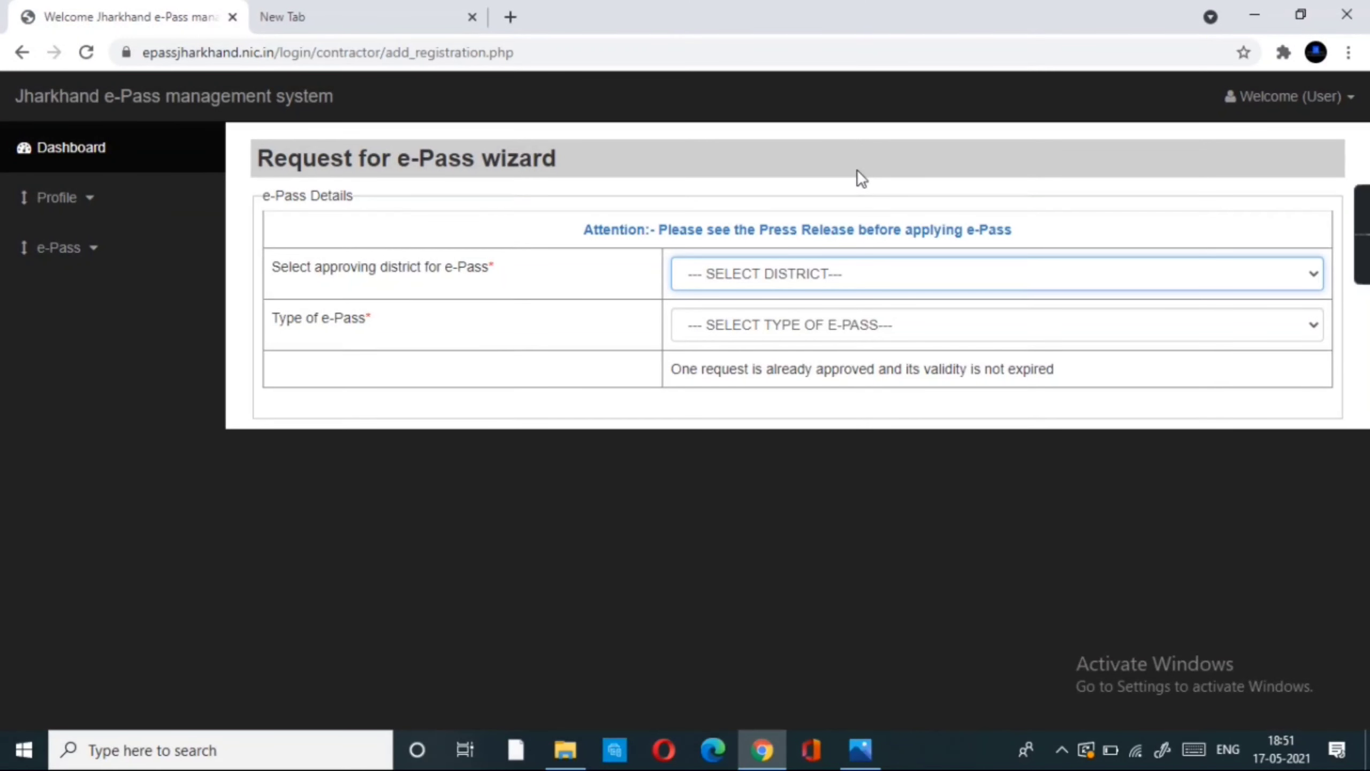
{"action": "left_click", "coordinate": [65, 254]}
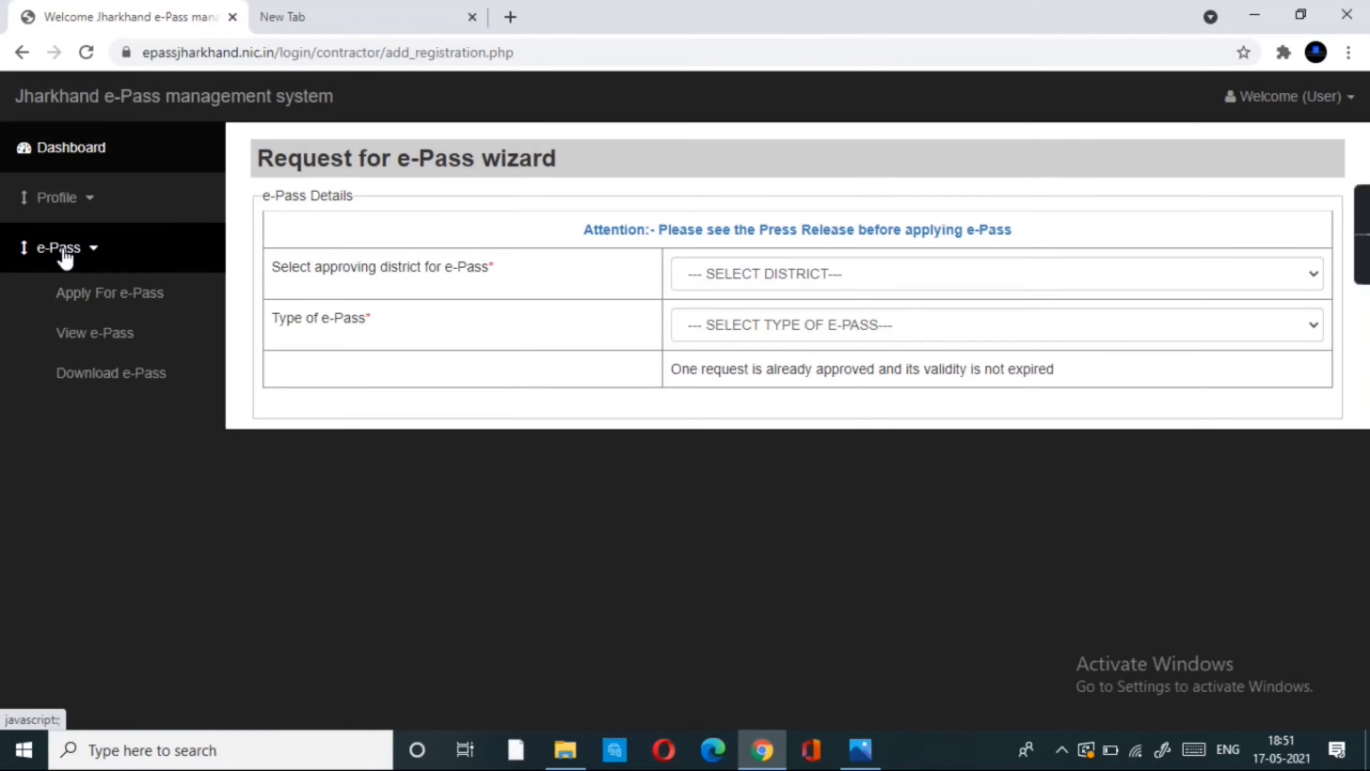
{"action": "left_click", "coordinate": [95, 333]}
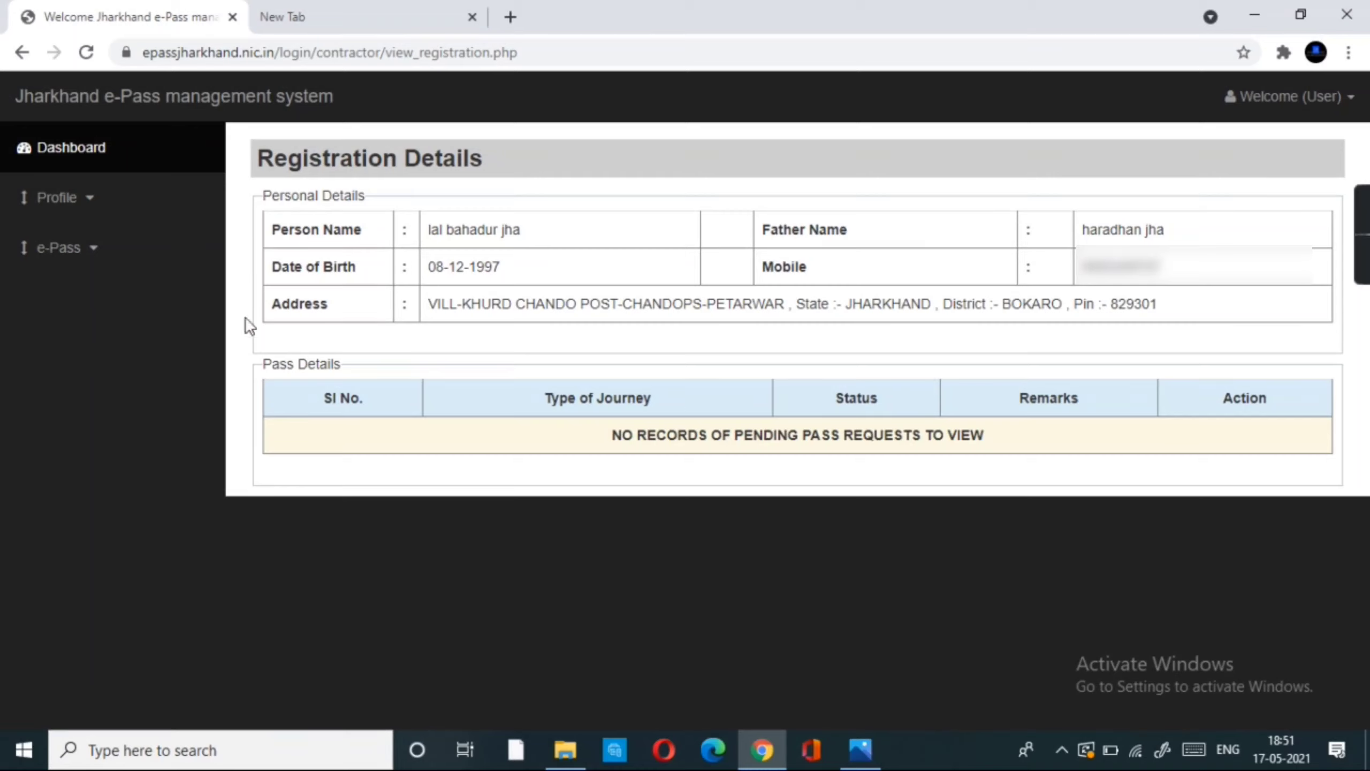
- Open Download e-Pass and view the Jharkhand Travel movement pass certificate
{"action": "left_click", "coordinate": [66, 251]}
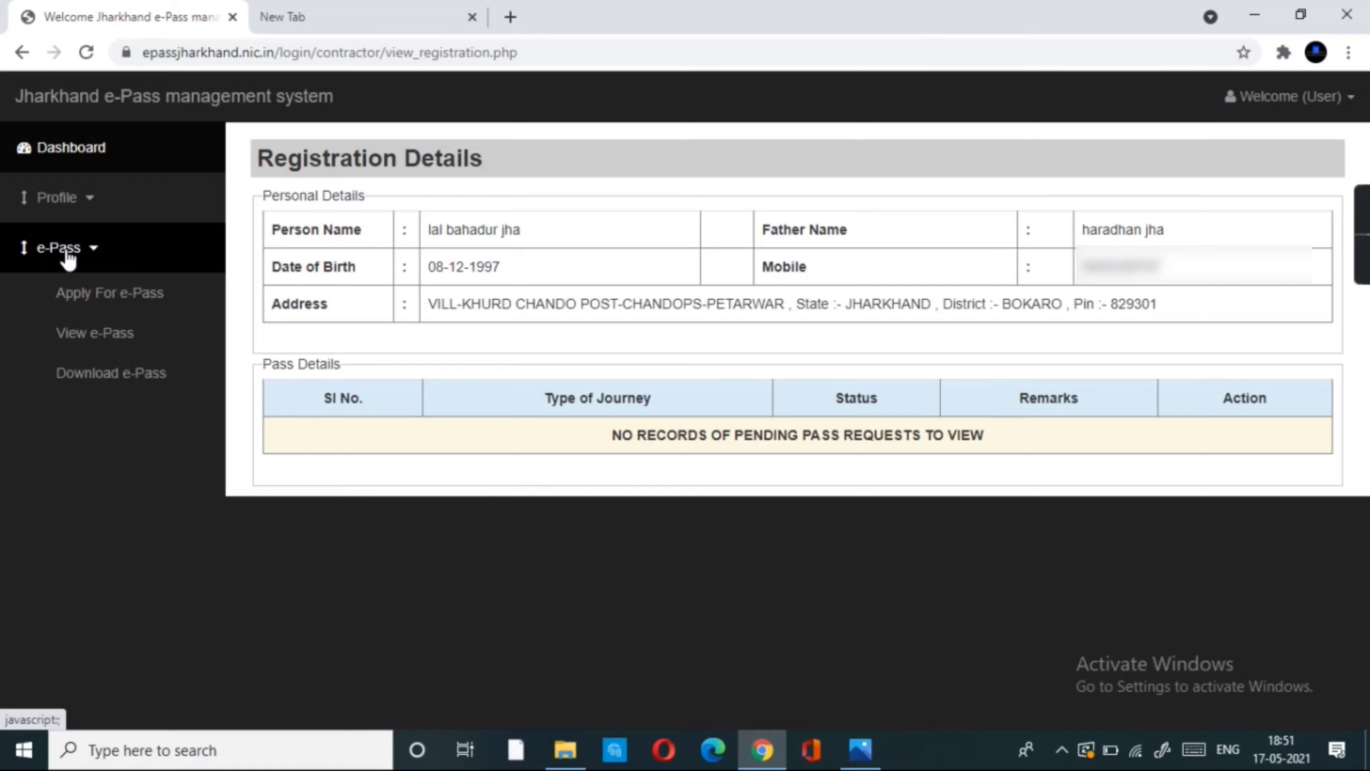
{"action": "left_click", "coordinate": [70, 373]}
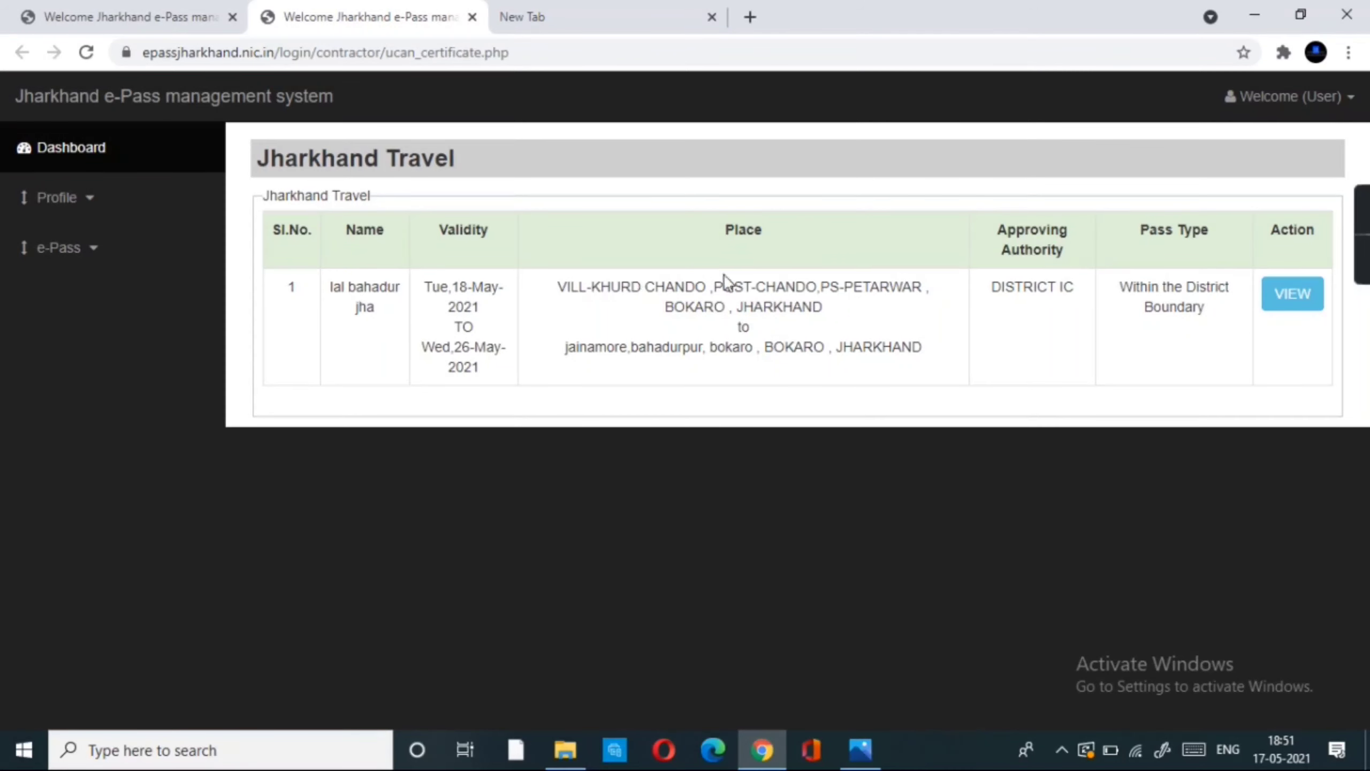
{"action": "left_click", "coordinate": [1298, 293]}
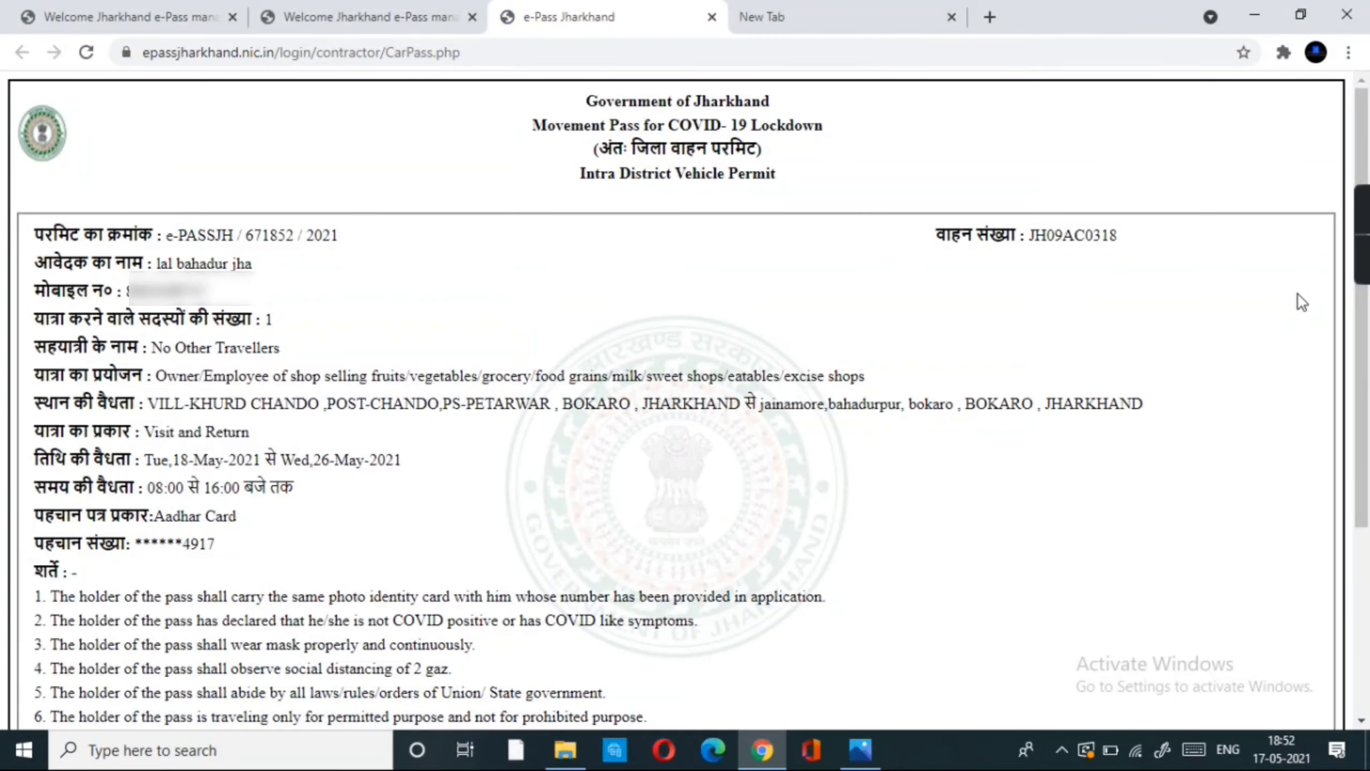
- Use the Print This Certificate link at the bottom of the pass
{"action": "scroll", "coordinate": [942, 300], "scroll_direction": "down", "scroll_amount": 5}
{"action": "scroll", "coordinate": [940, 297], "scroll_direction": "up", "scroll_amount": 5}
{"action": "scroll", "coordinate": [378, 468], "scroll_direction": "down", "scroll_amount": 4}
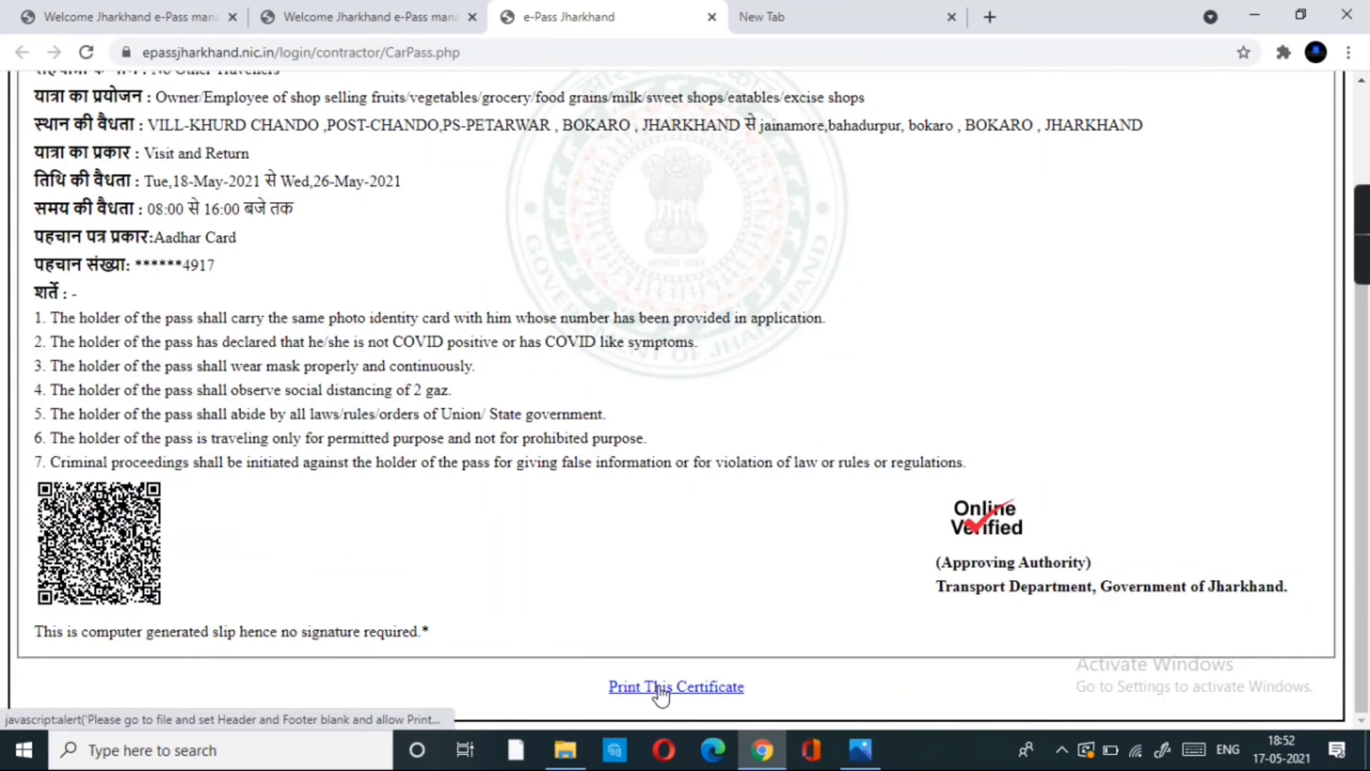
{"action": "left_click", "coordinate": [661, 693]}
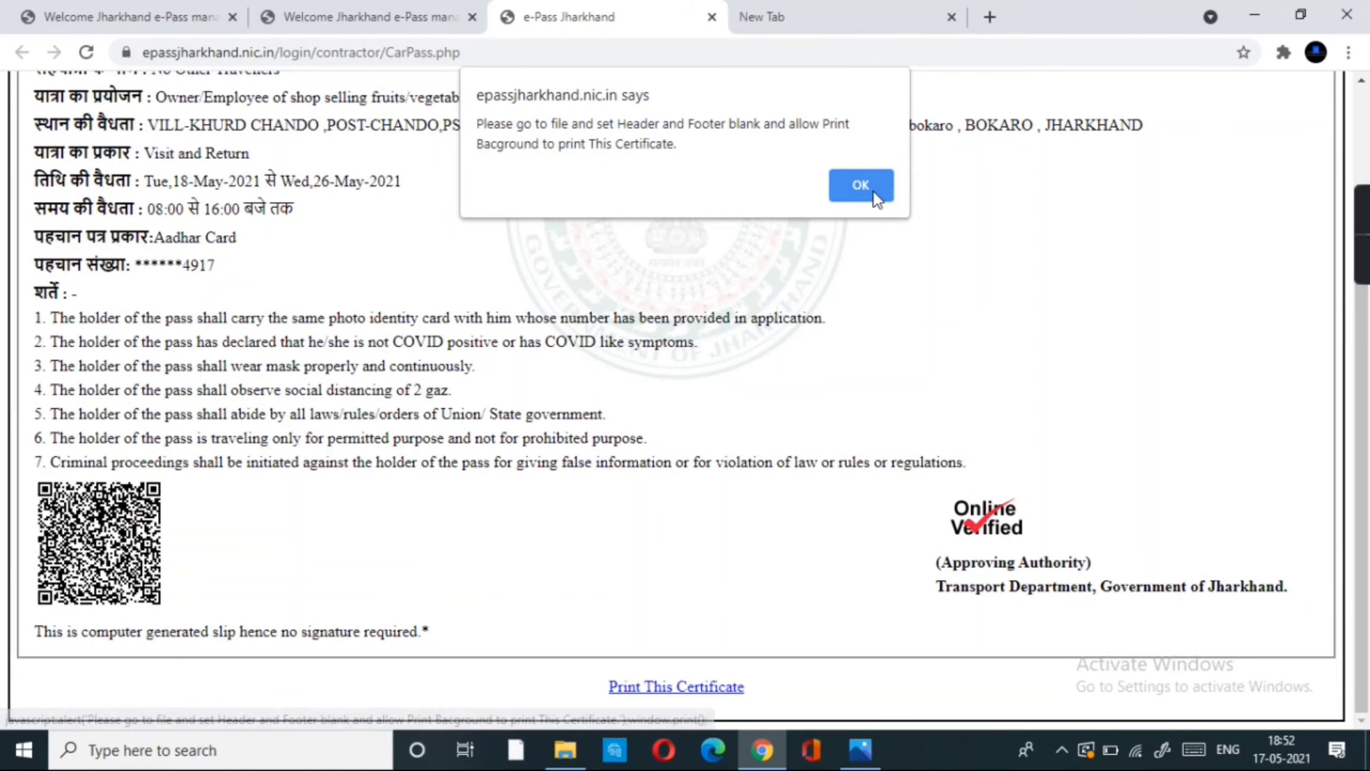
- Dismiss the header/footer notice and print the certificate on the HP Ink Tank 310
{"action": "left_click", "coordinate": [863, 186]}
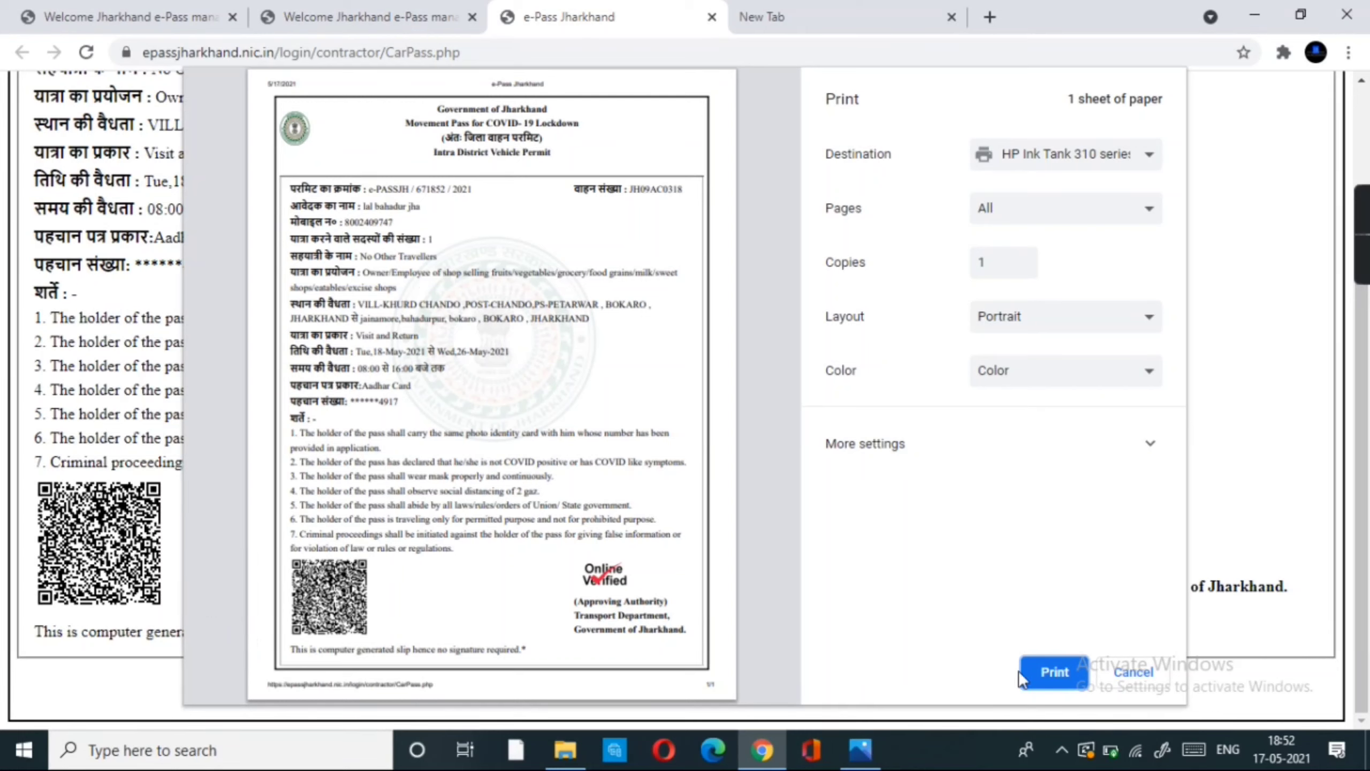
{"action": "left_click", "coordinate": [1039, 682]}
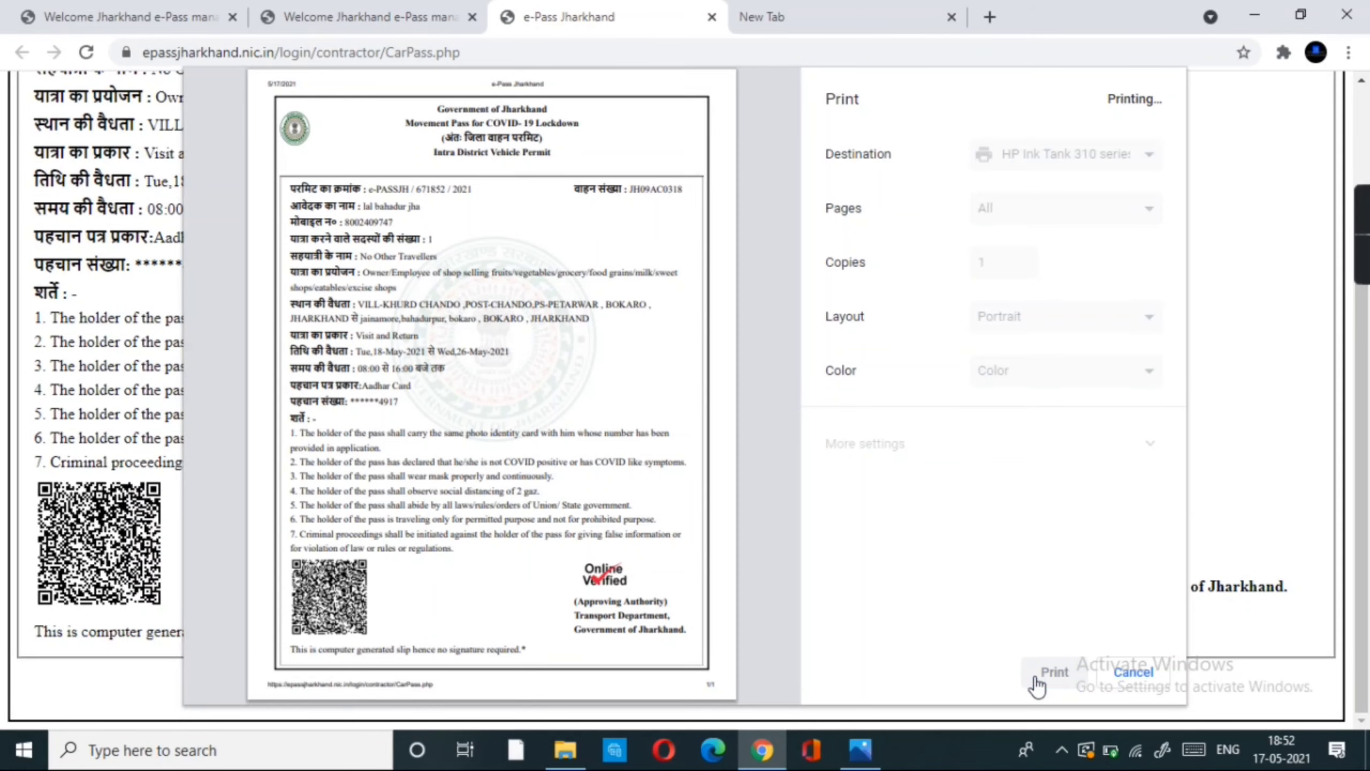